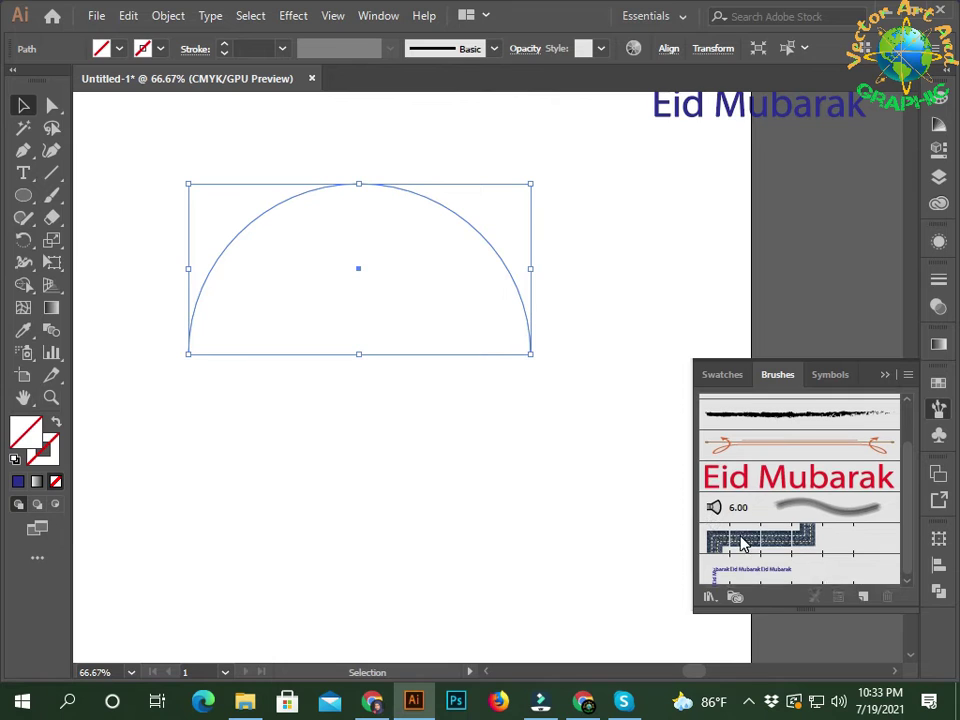
- Apply the blue Eid Mubarak pattern brush to the arc and paint two red art-brush arcs inside it
left_click(741, 576)
left_click(315, 495)
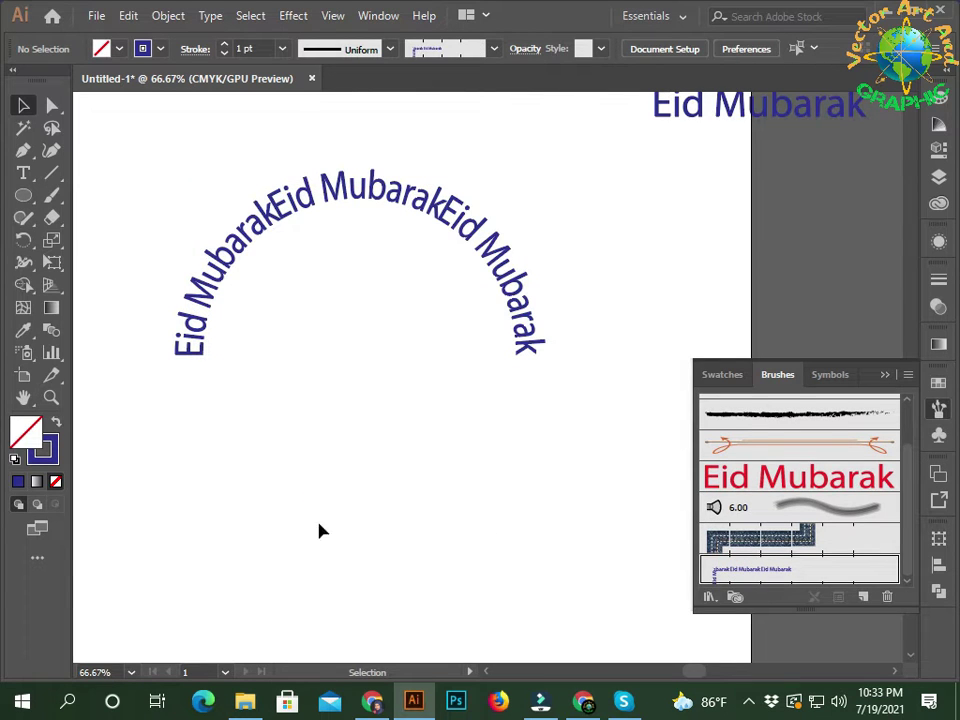
left_click(748, 470)
left_click(51, 195)
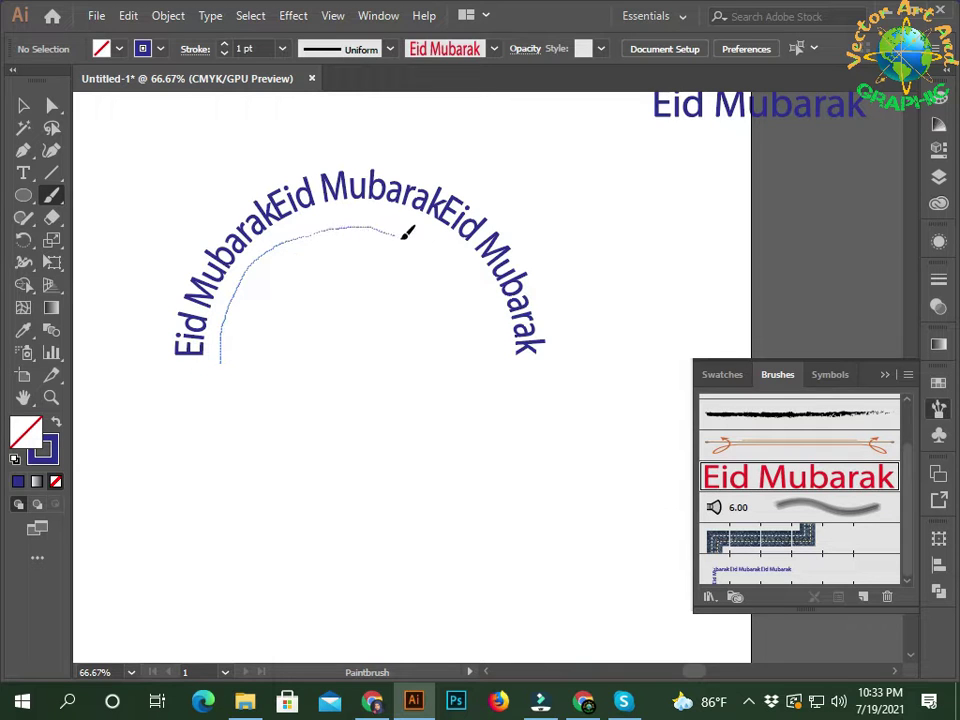
left_click_drag(497, 321, 498, 324)
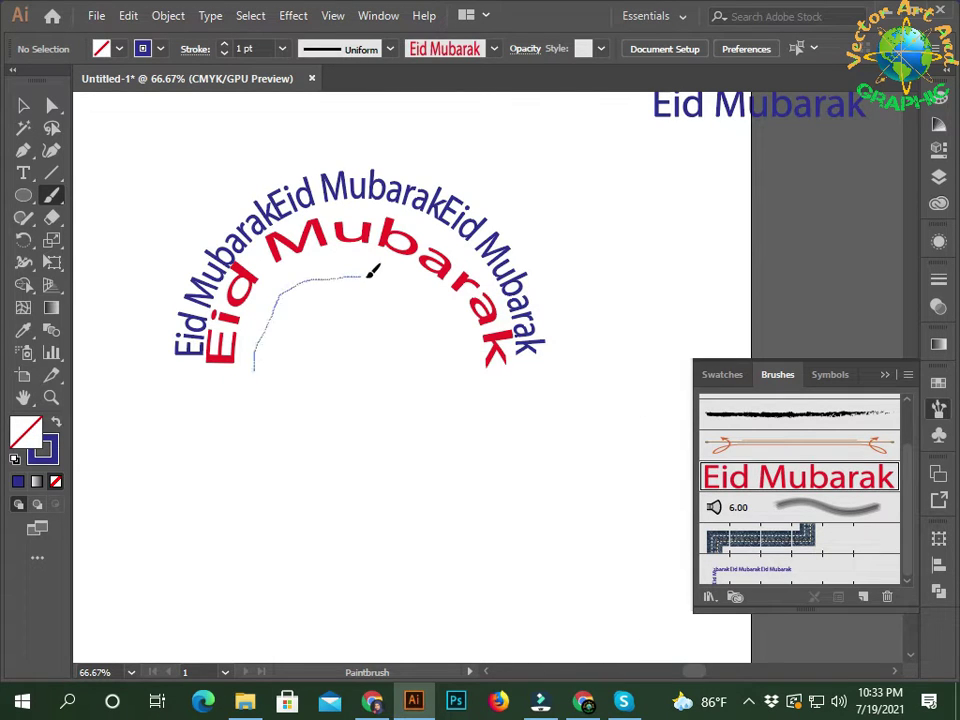
left_click_drag(450, 343, 455, 352)
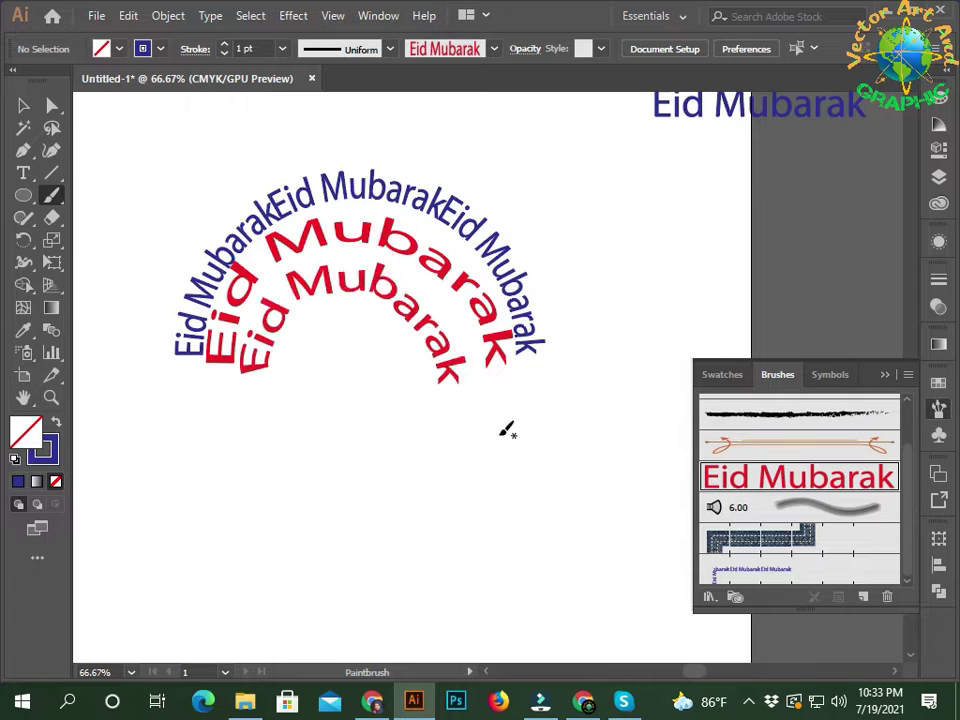
- Paint two smaller blue Eid Mubarak pattern-brush arcs innermost, then return to selection
left_click(789, 576)
left_click_drag(282, 397, 313, 321)
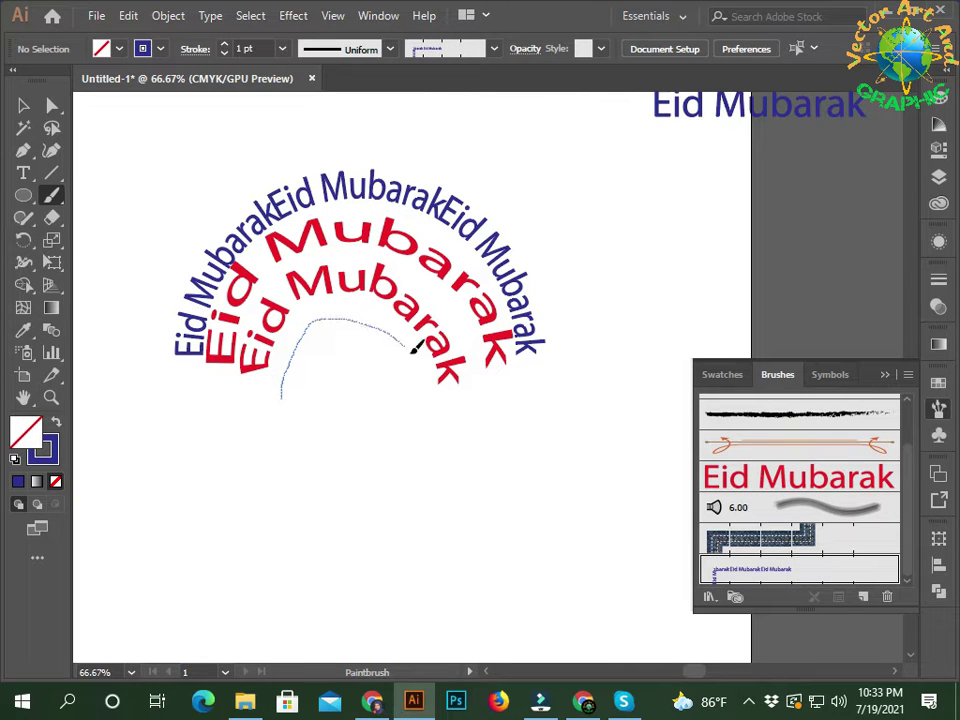
left_click_drag(413, 345, 437, 400)
left_click_drag(308, 404, 339, 347)
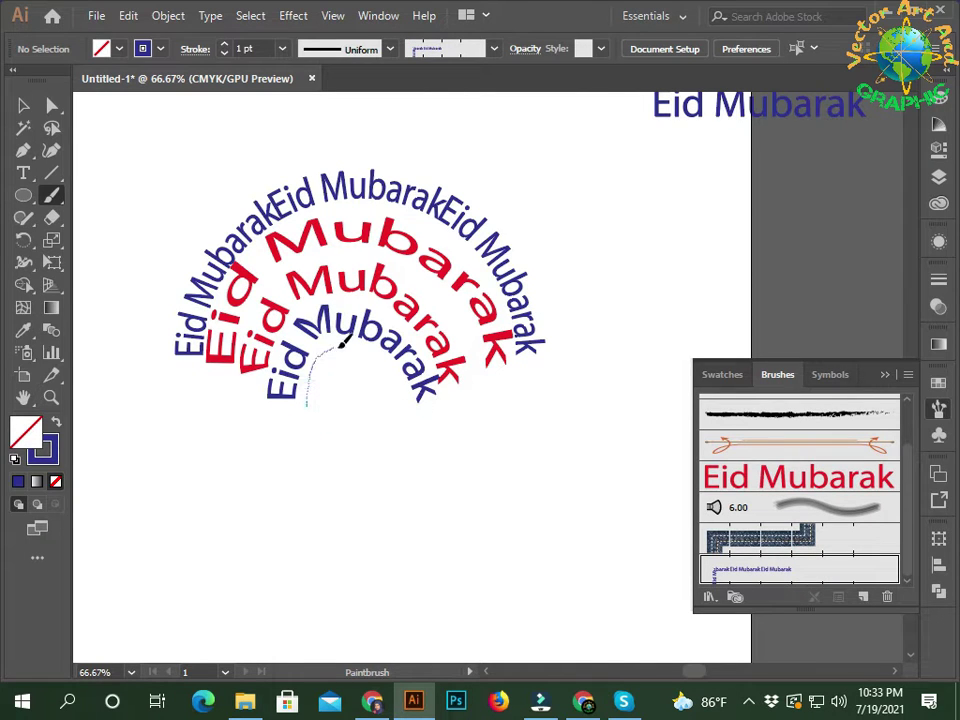
left_click_drag(401, 407, 403, 409)
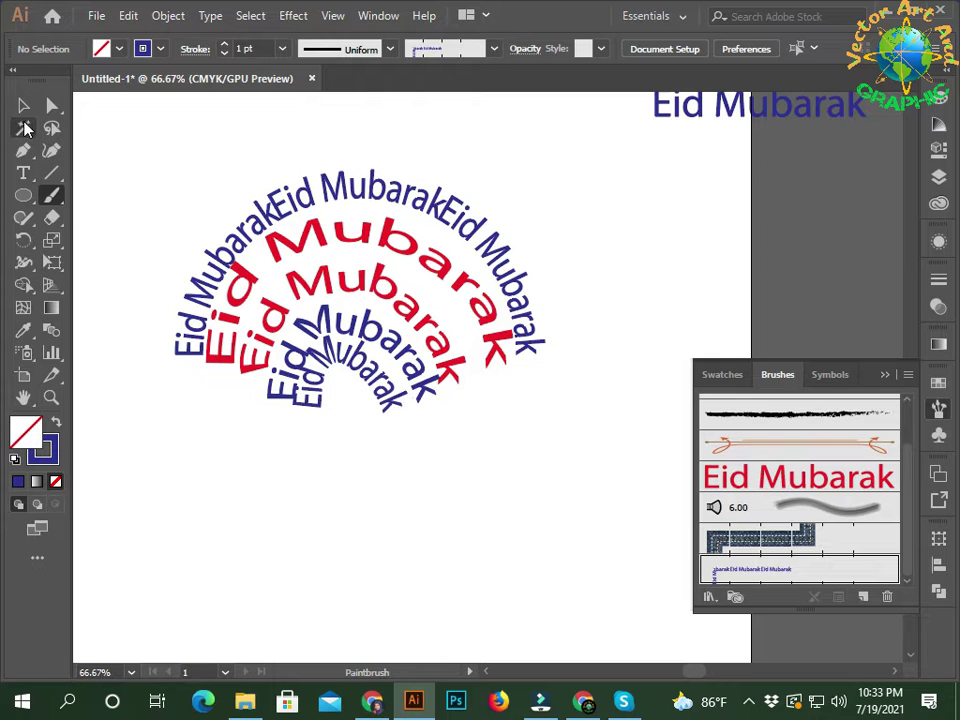
left_click(25, 115)
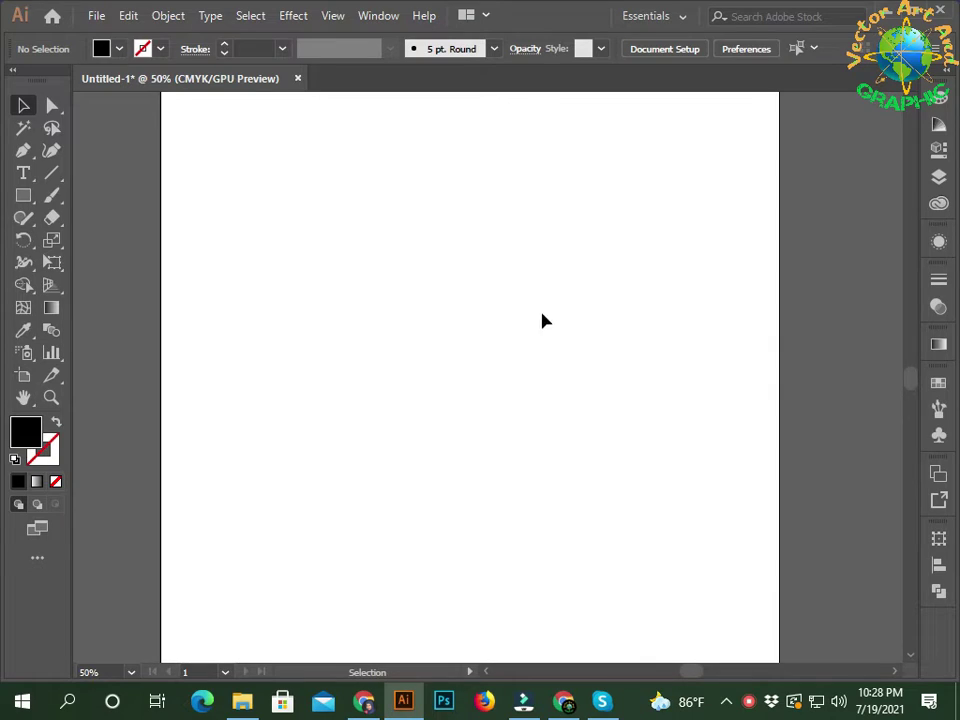
- Add point text reading 'Eid Mubarak' mid-artboard and select the text object
left_click(23, 174)
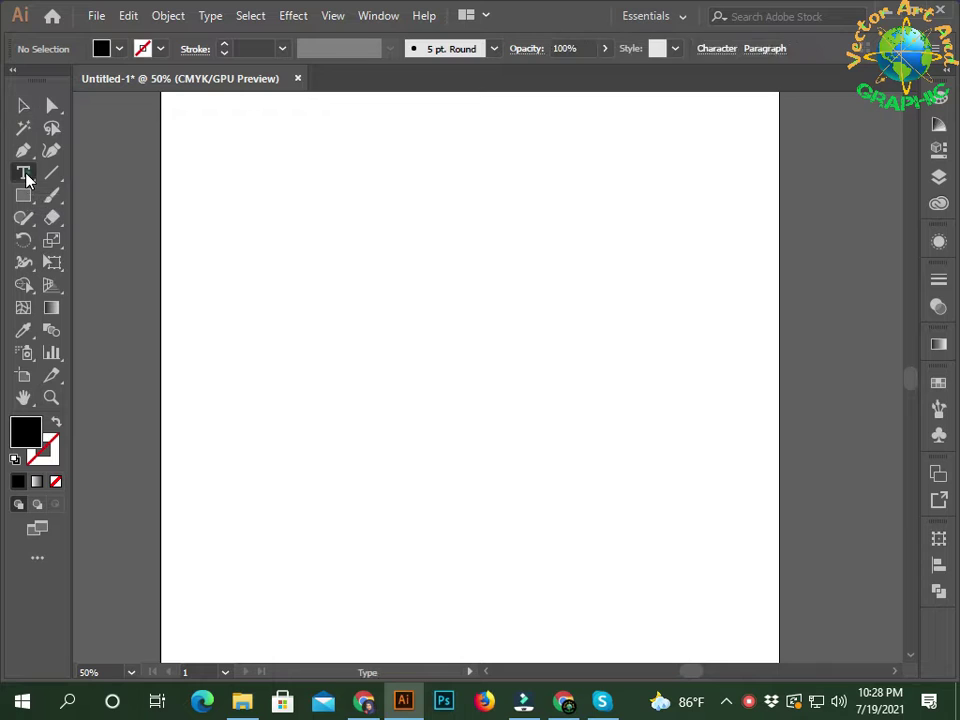
left_click(297, 339)
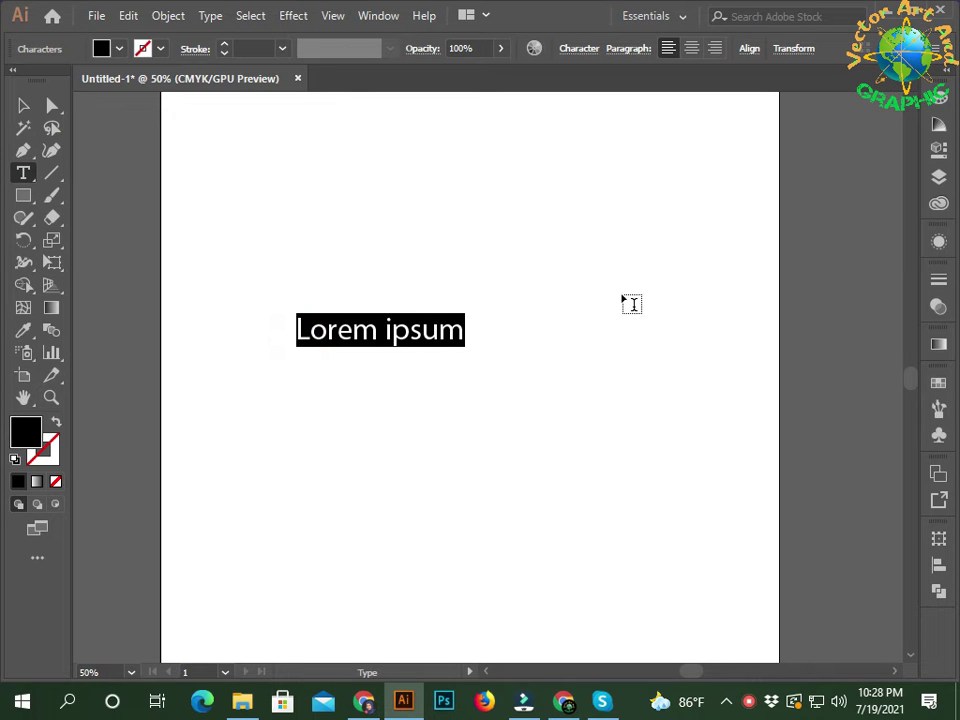
type("Eid m")
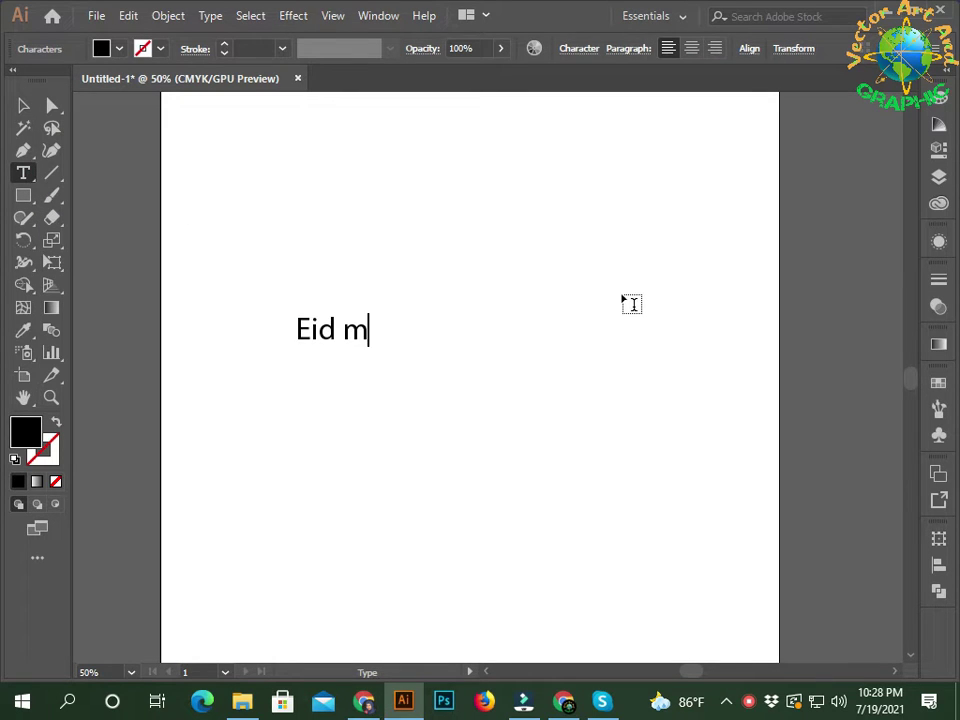
key("BackSpace")
type("Mubarak")
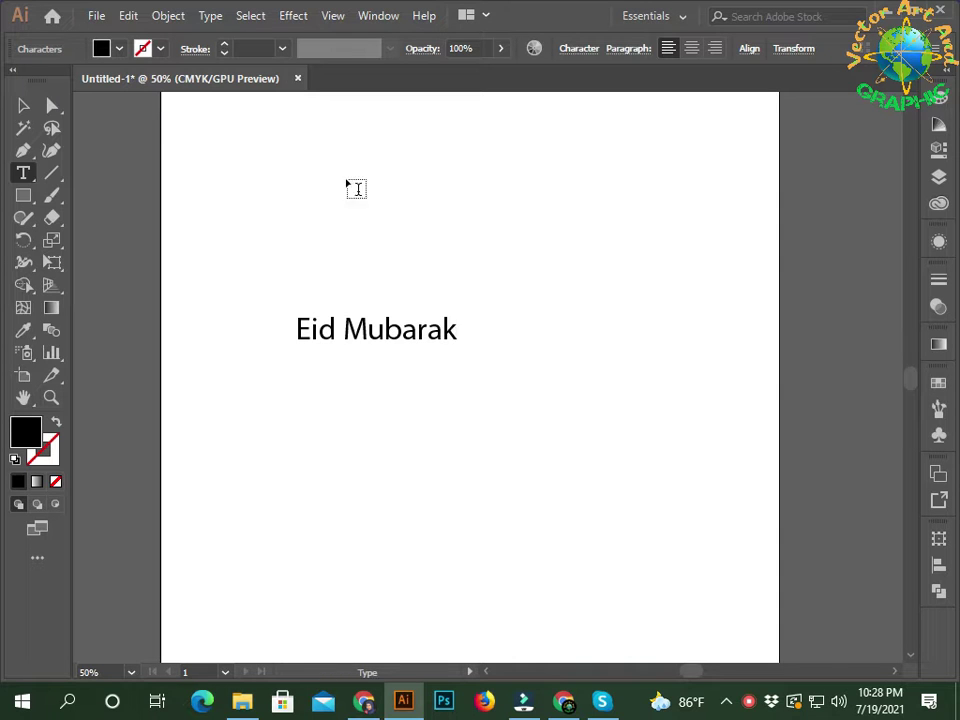
left_click(23, 105)
left_click(310, 314)
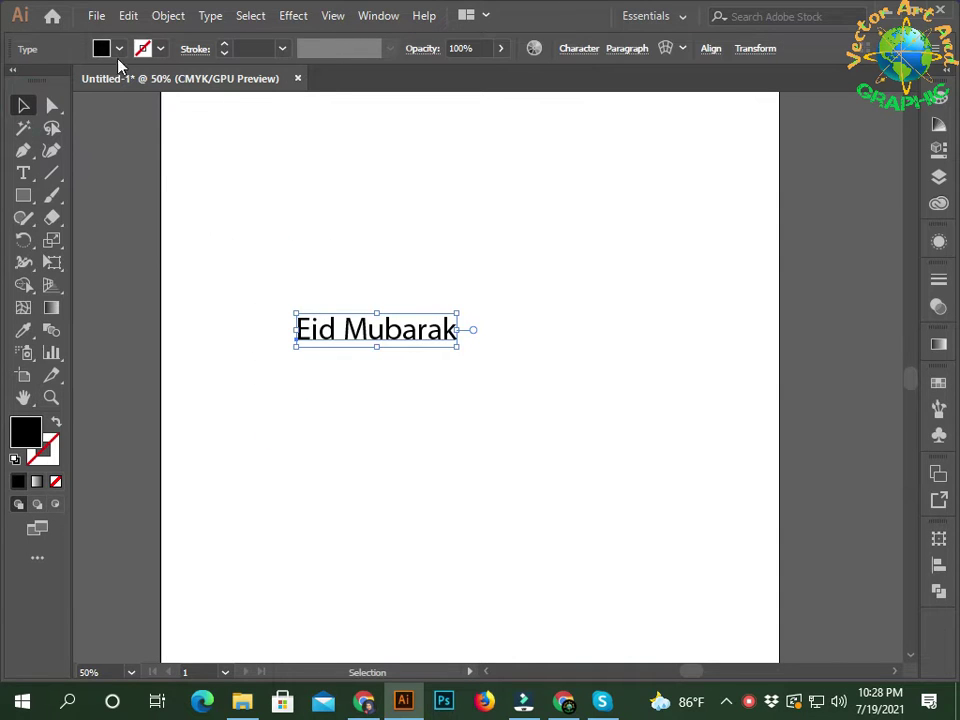
- Fill the Eid Mubarak text with red and zoom in
left_click(102, 49)
left_click(65, 77)
left_click(355, 334)
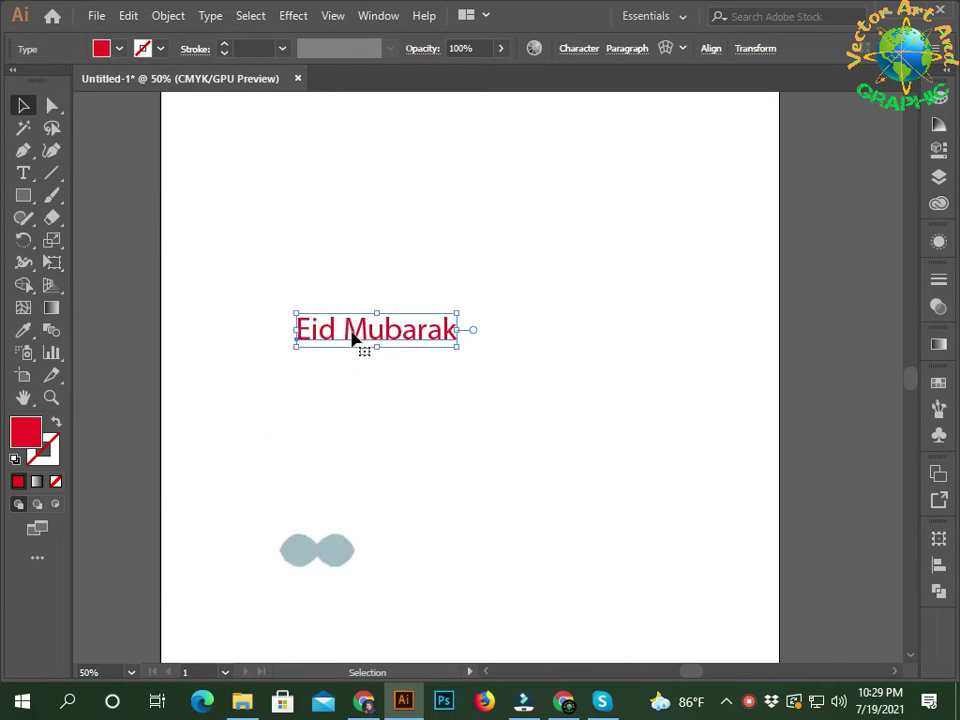
key("ctrl+=")
- Reposition the red text and convert it to outlines
left_click_drag(282, 342, 365, 358)
right_click(365, 358)
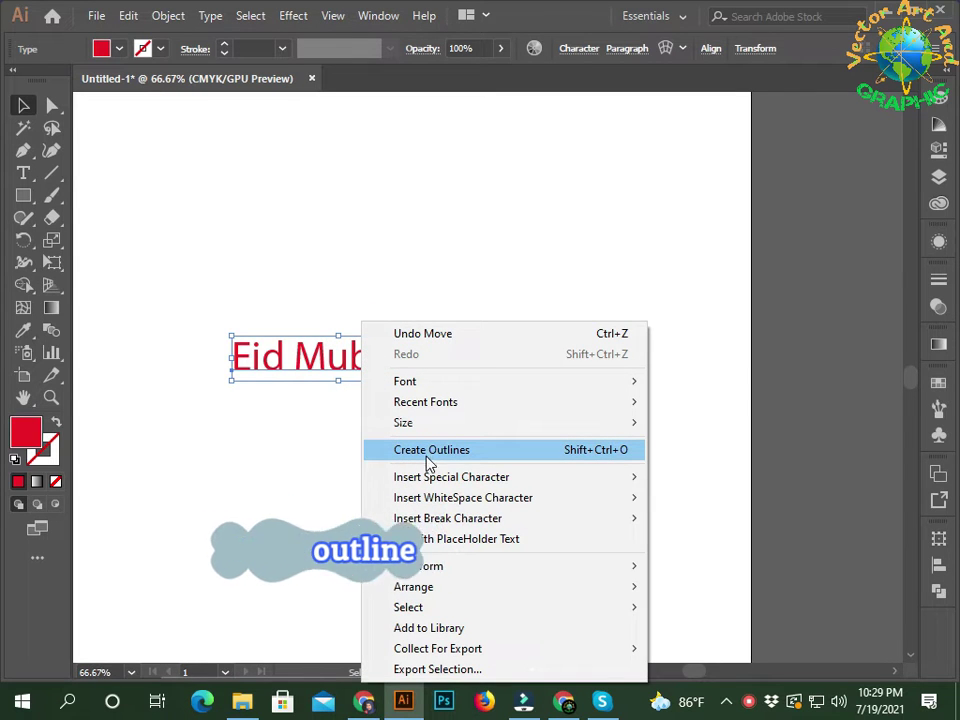
left_click(507, 450)
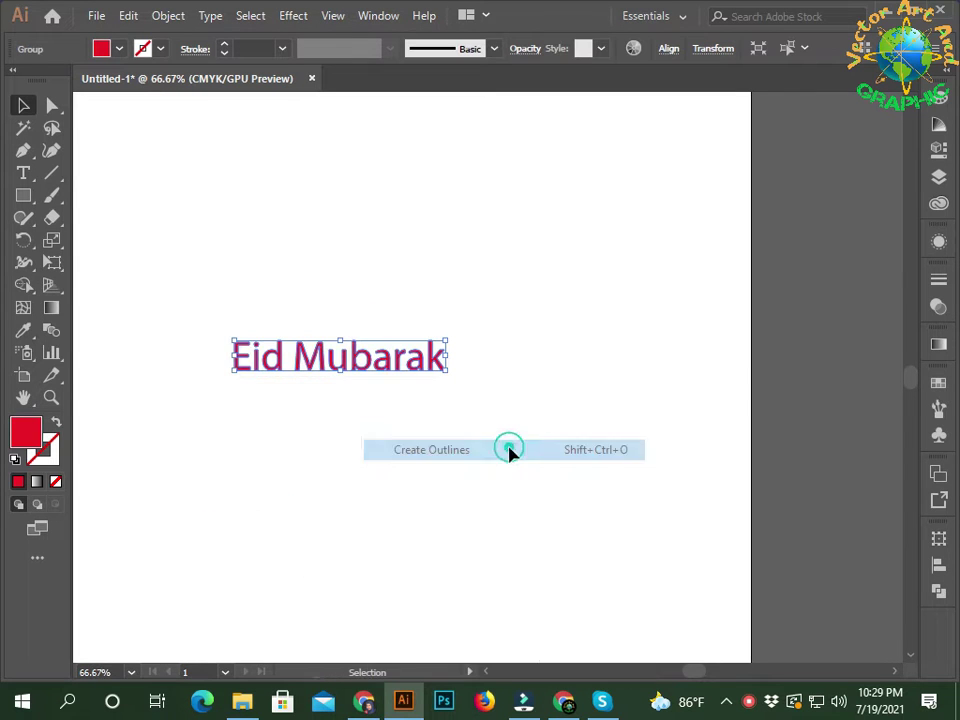
left_click(558, 337)
left_click(365, 18)
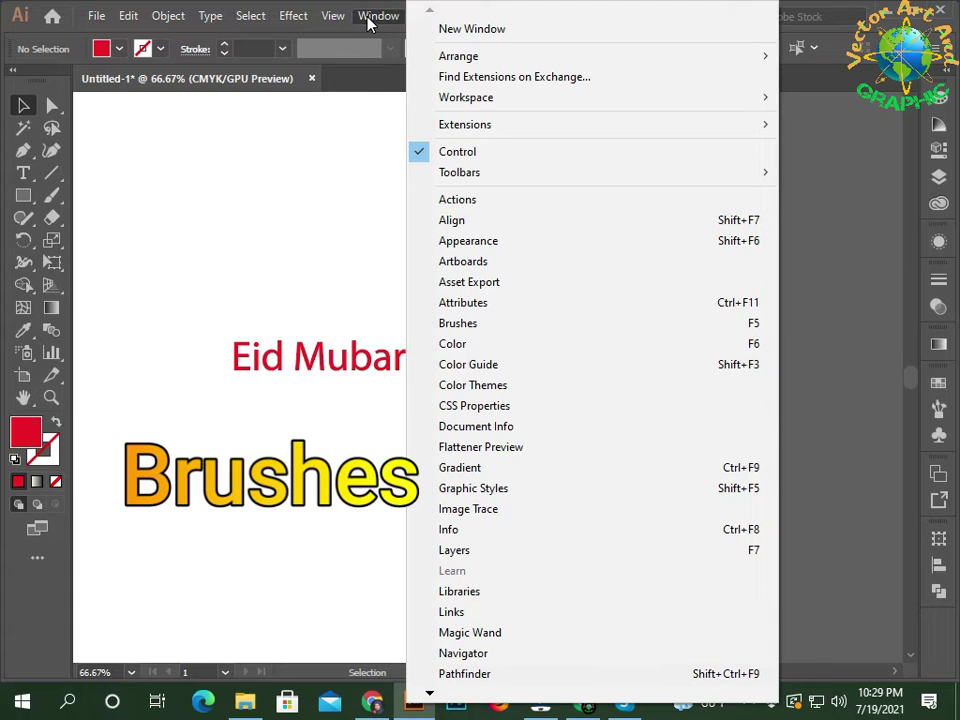
- Drag the red outlined text into the Brushes panel as a new Art Brush
left_click(524, 331)
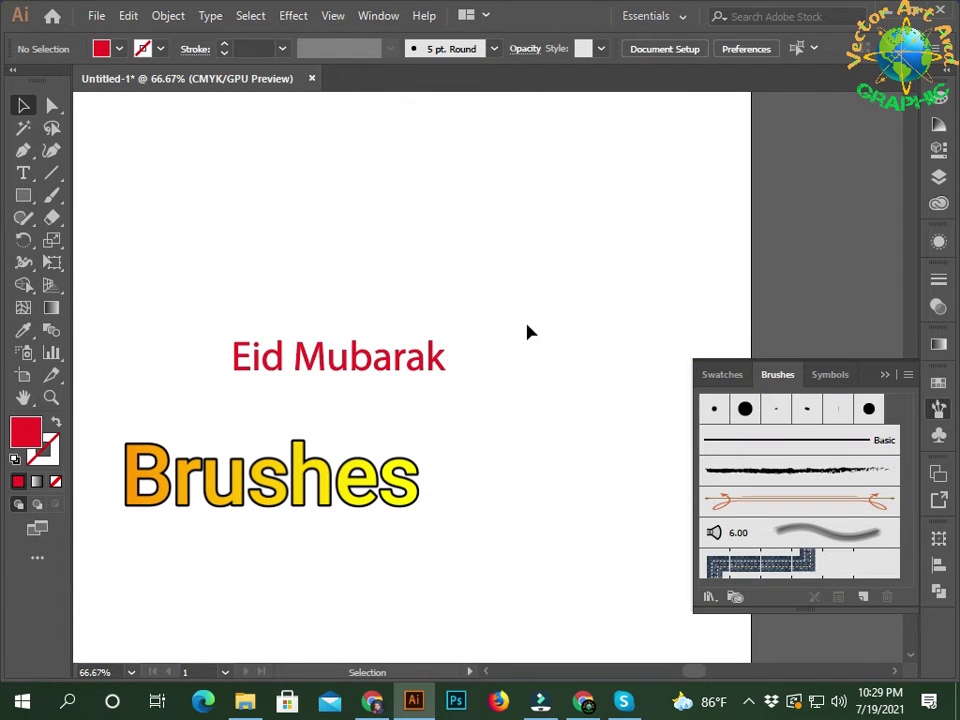
left_click_drag(313, 375, 748, 535)
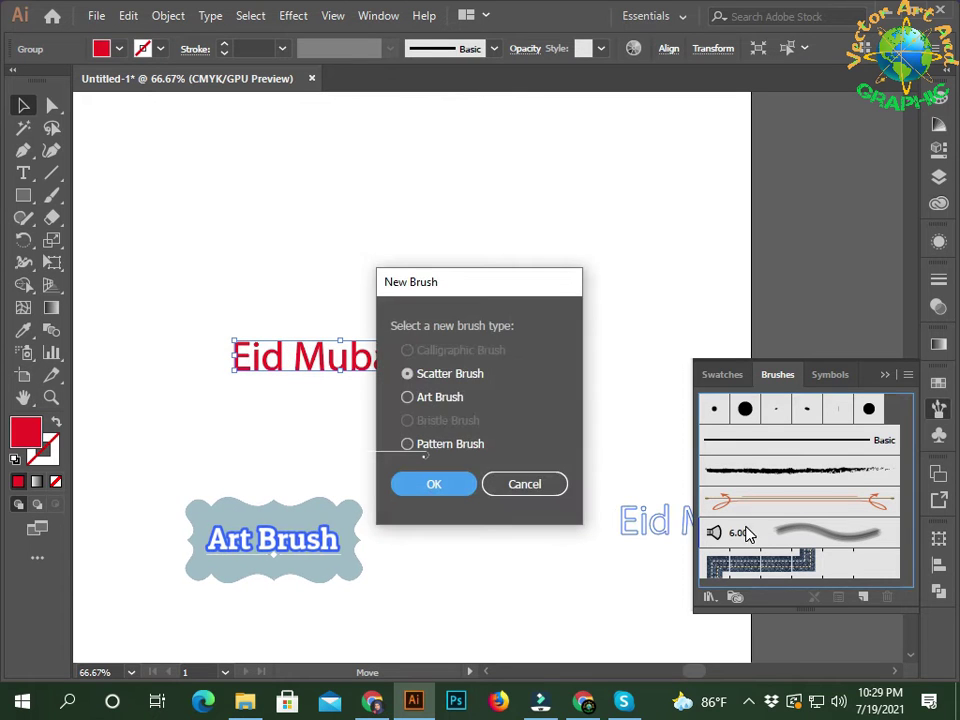
left_click(410, 397)
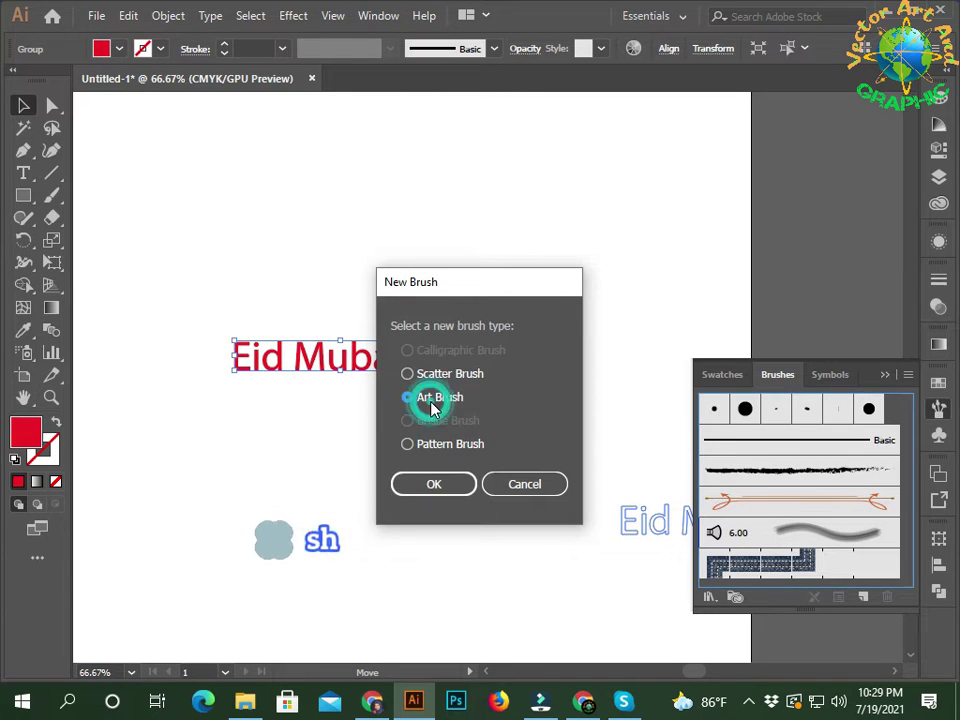
left_click(433, 485)
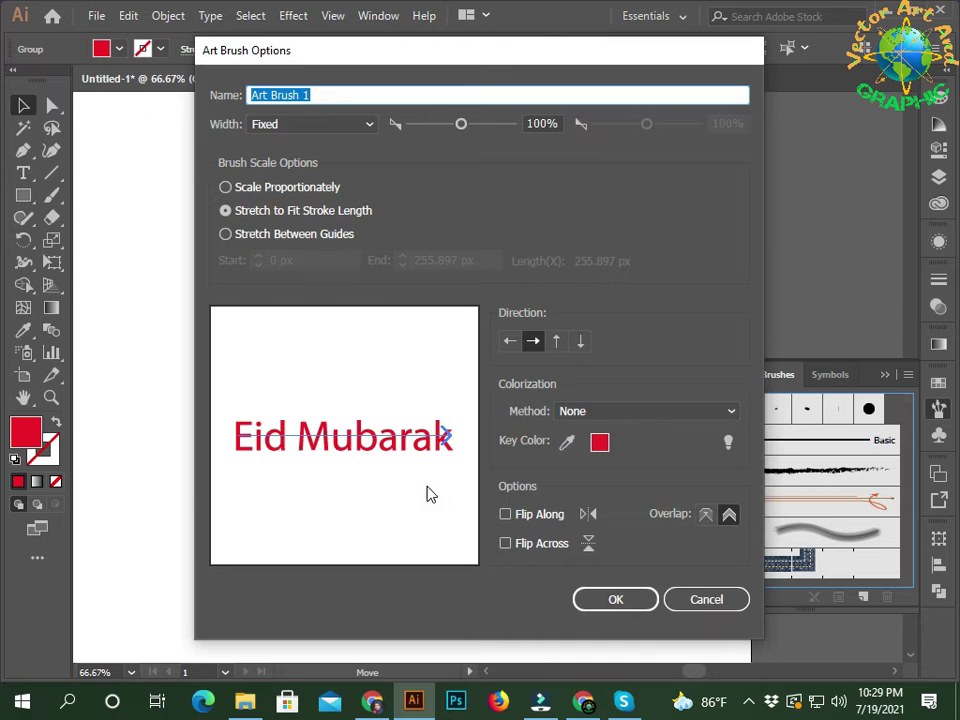
- Save 'Art Brush 1' and move the red Eid Mubarak text to the upper right
left_click(600, 605)
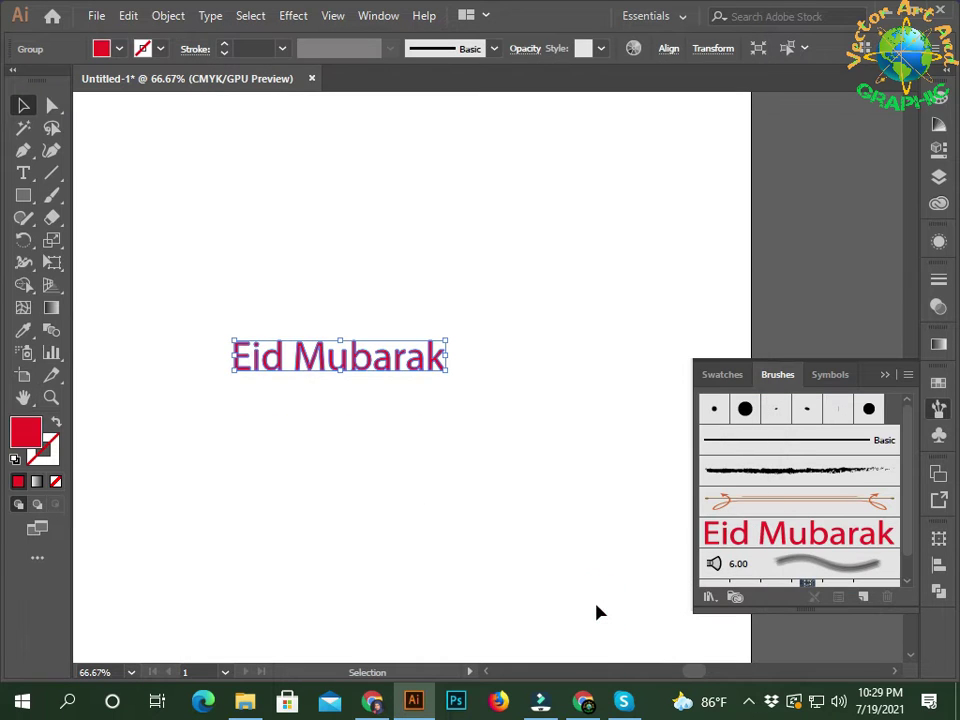
left_click(270, 461)
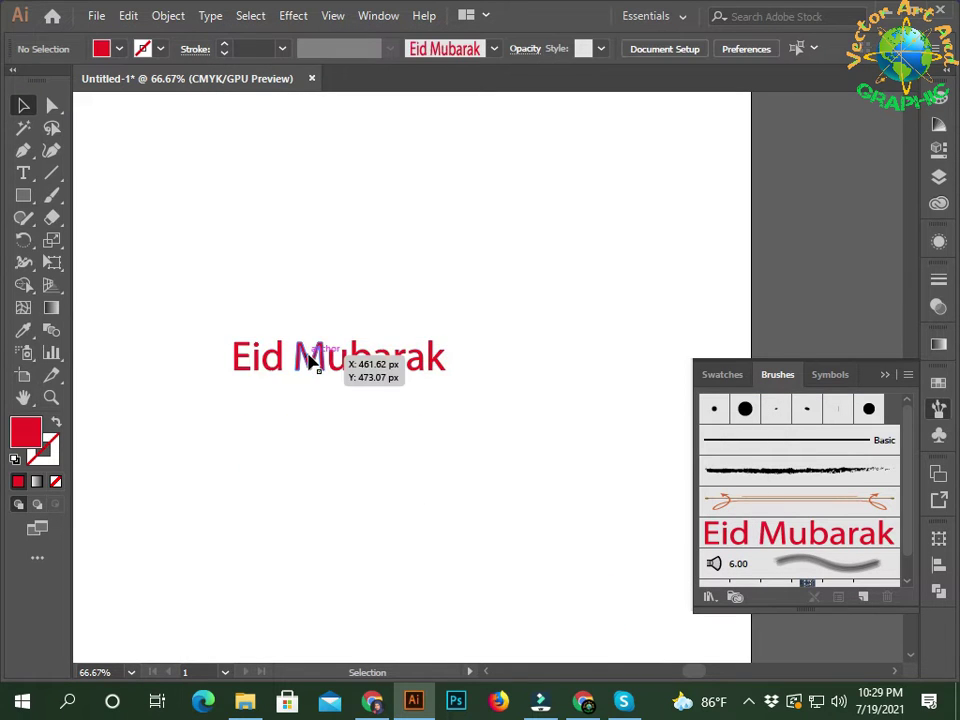
left_click_drag(310, 358, 675, 267)
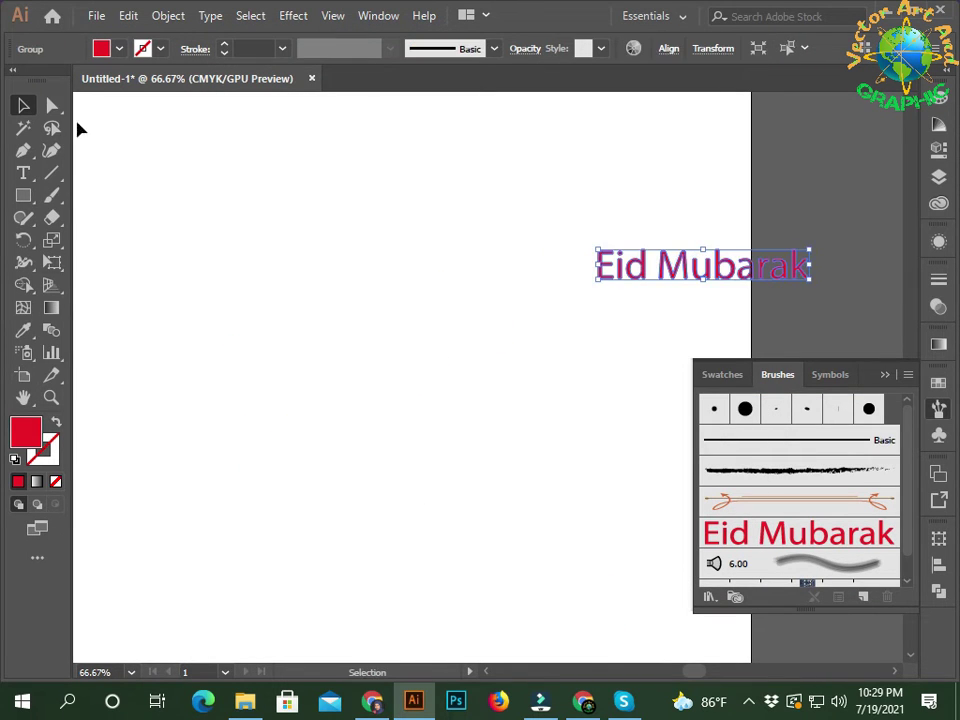
left_click(52, 196)
- Paint several test strokes with the Eid Mubarak art brush, undoing the last
left_click_drag(149, 291, 366, 290)
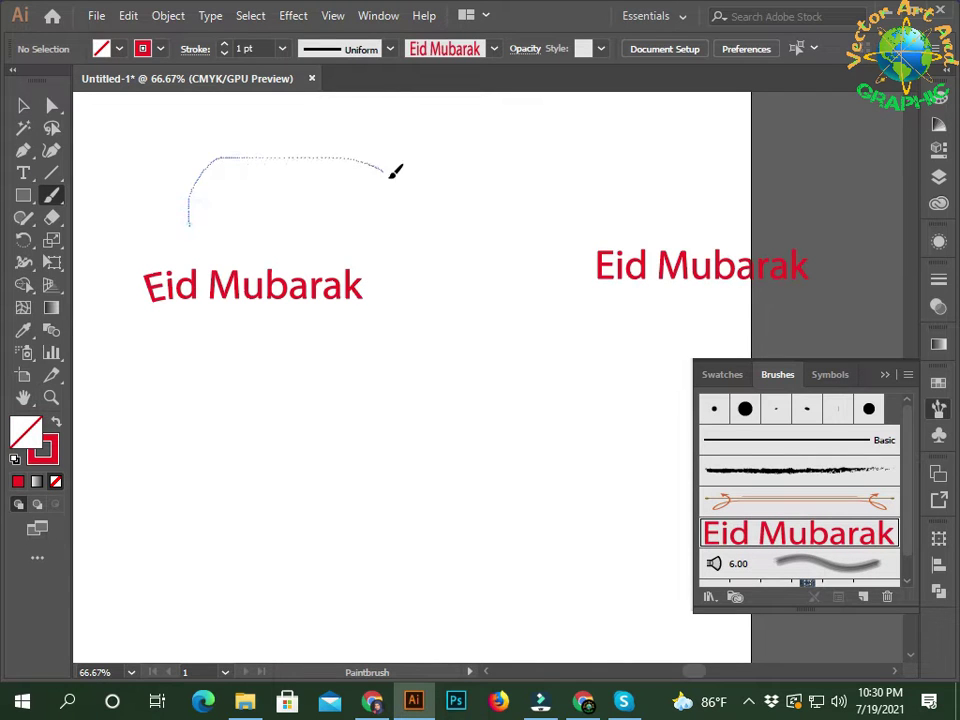
left_click_drag(395, 172, 418, 226)
left_click_drag(201, 529, 396, 412)
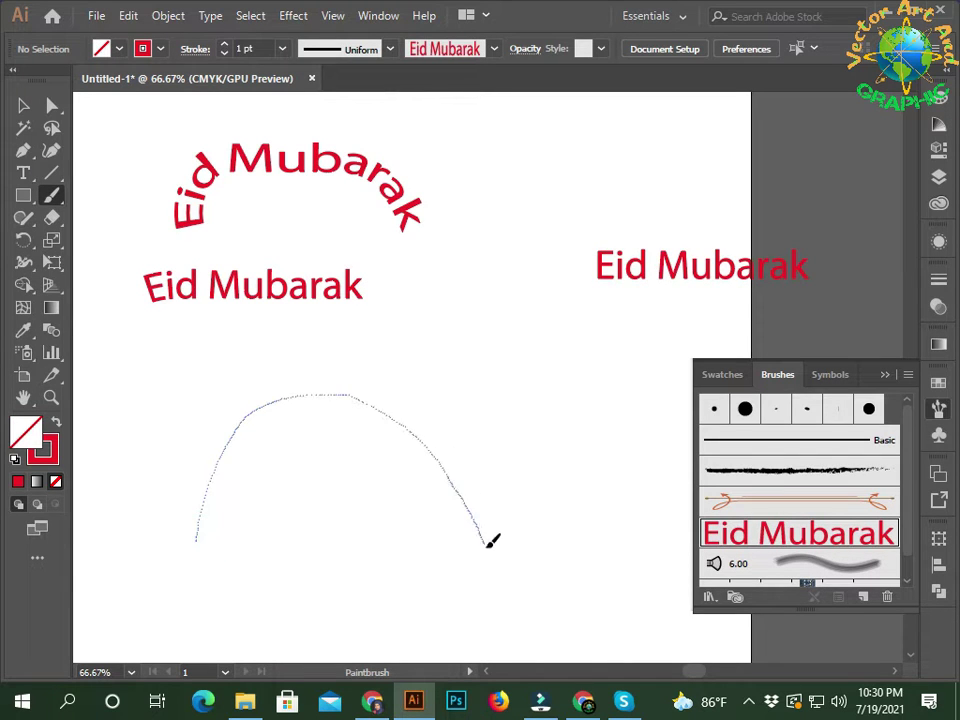
left_click_drag(490, 541, 490, 542)
left_click_drag(392, 326, 536, 314)
key("ctrl+z")
key("ctrl+z")
key("ctrl+z")
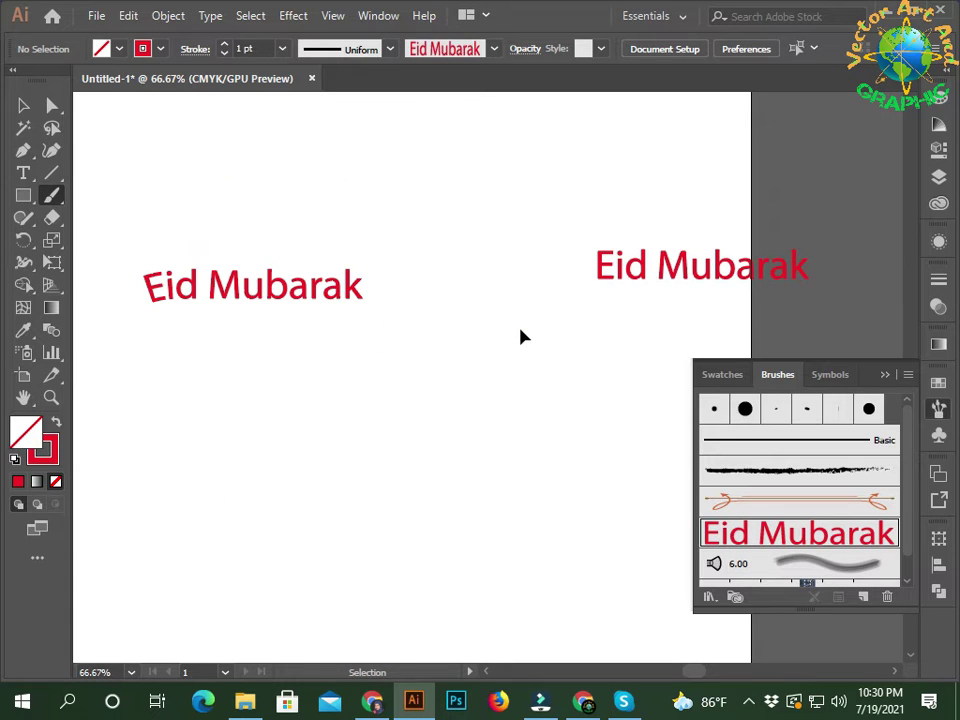
- Paint Eid Mubarak arcs at the top, middle and bottom, then undo the strokes
left_click_drag(137, 191, 392, 236)
left_click_drag(168, 315, 522, 328)
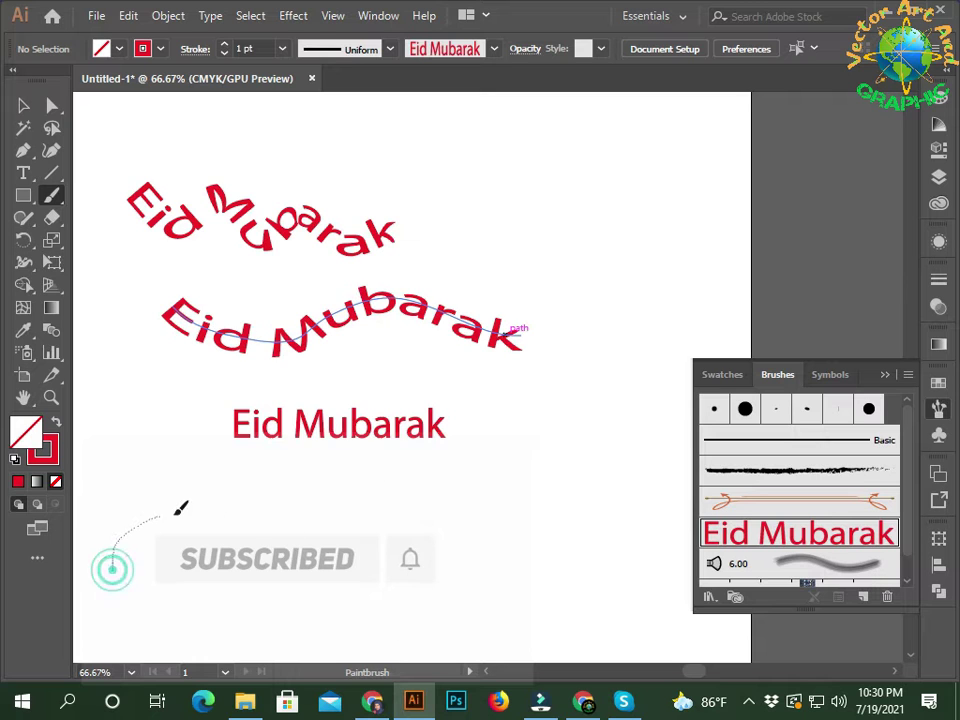
left_click_drag(180, 508, 562, 518)
scroll(492, 274, "up", 3)
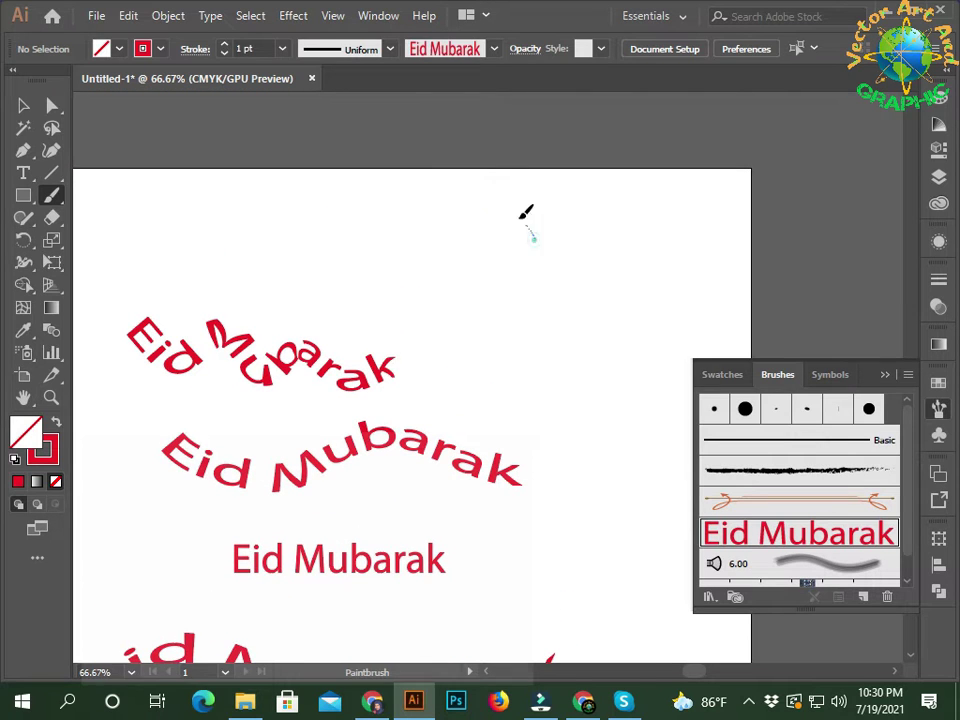
left_click_drag(526, 212, 122, 214)
mouse_move(600, 212)
left_mouse_down()
mouse_move(577, 558)
mouse_move(566, 565)
left_mouse_up()
key("ctrl+z")
key("ctrl+z")
key("ctrl+z")
key("ctrl+z")
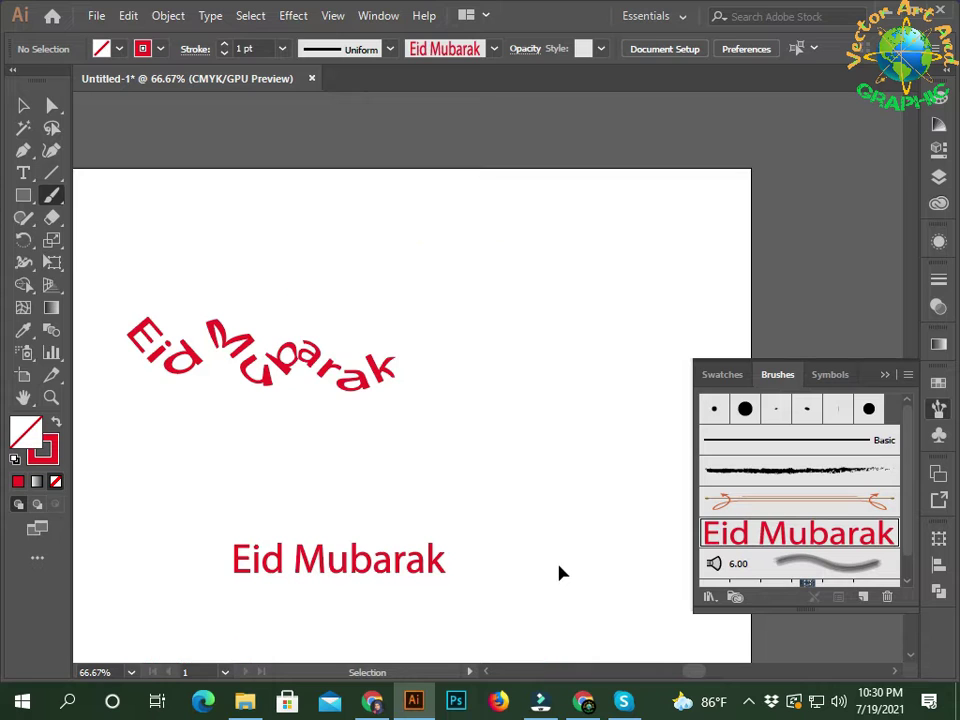
key("ctrl+z")
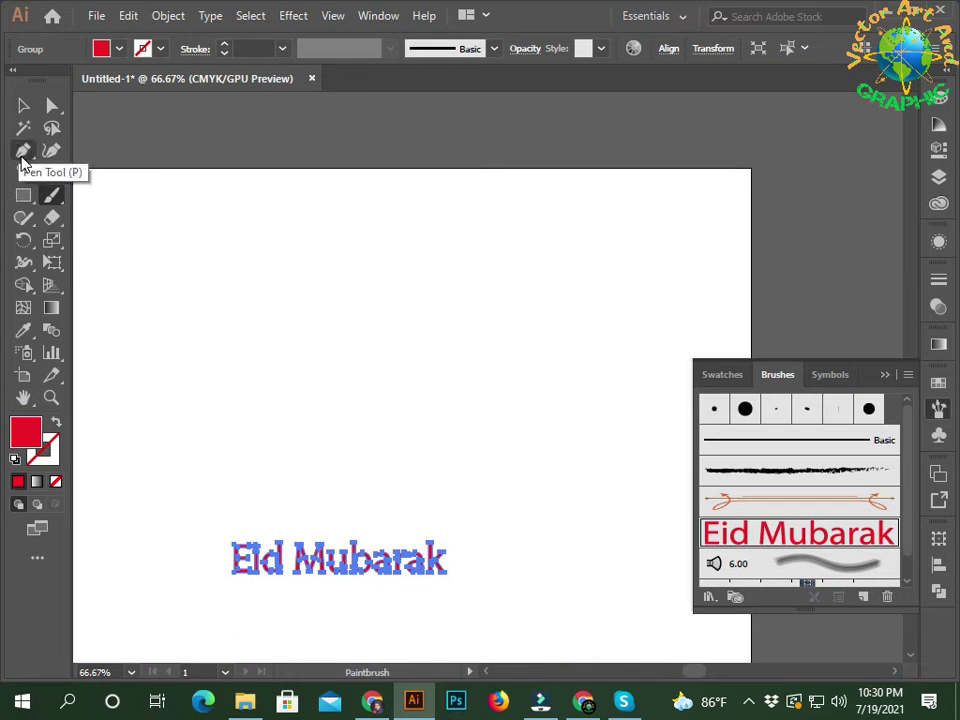
left_click(23, 150)
left_click(180, 398)
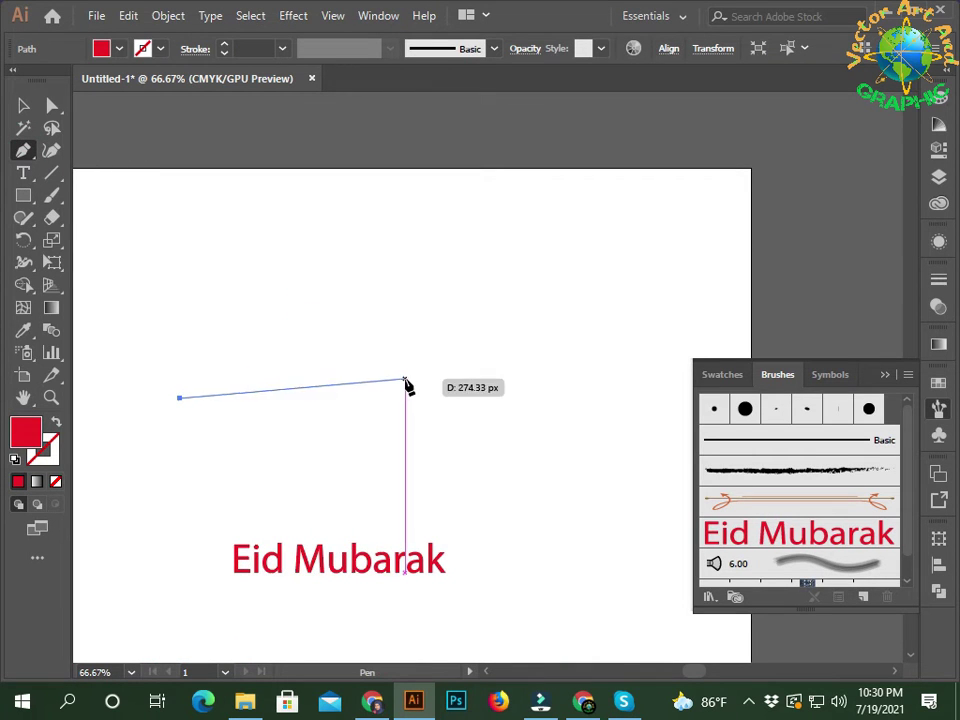
left_click_drag(405, 398, 527, 578)
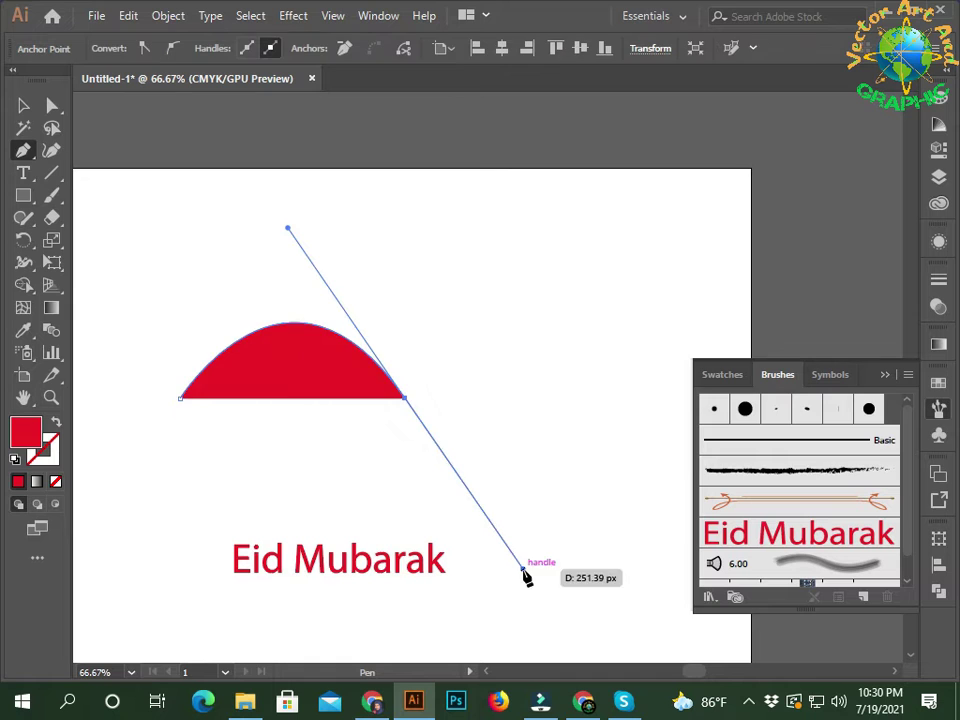
left_click(23, 105)
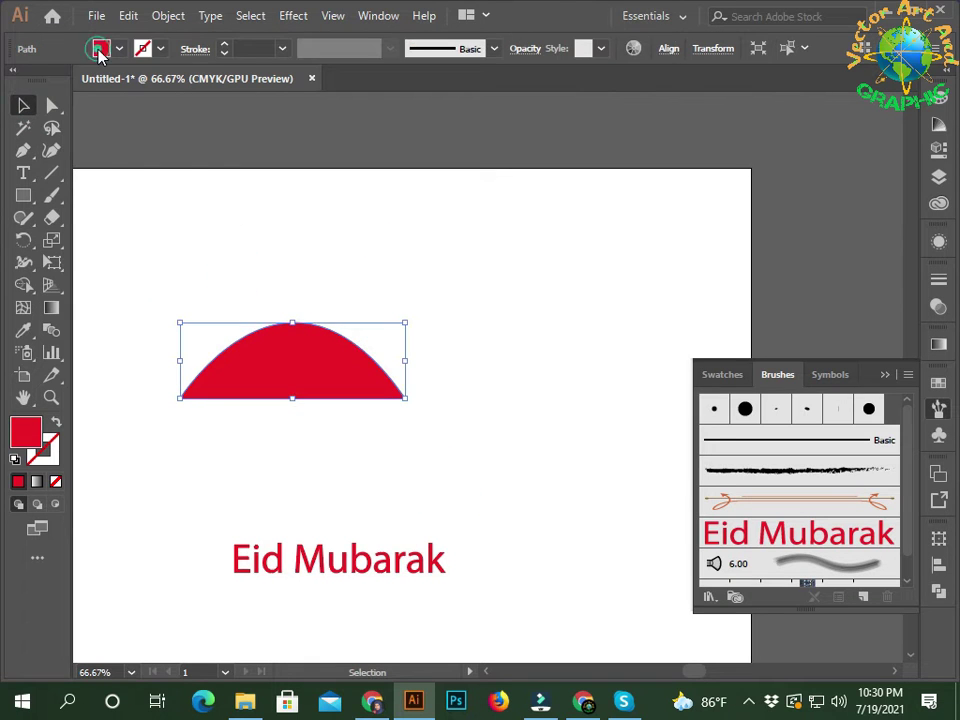
left_click(99, 50)
left_click(10, 68)
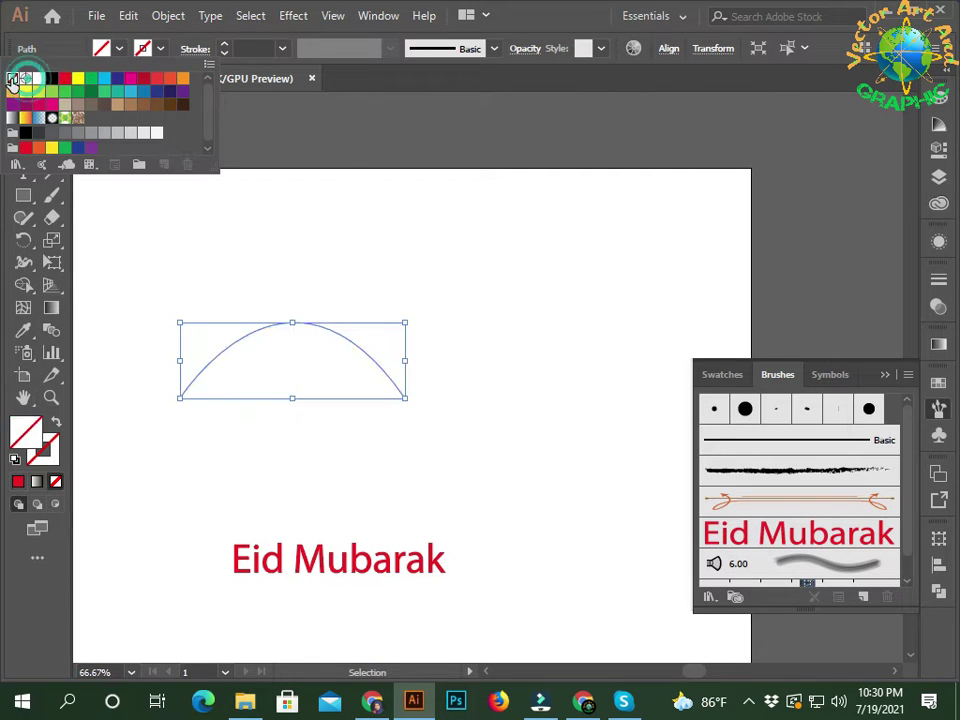
left_click(790, 535)
left_click(613, 428)
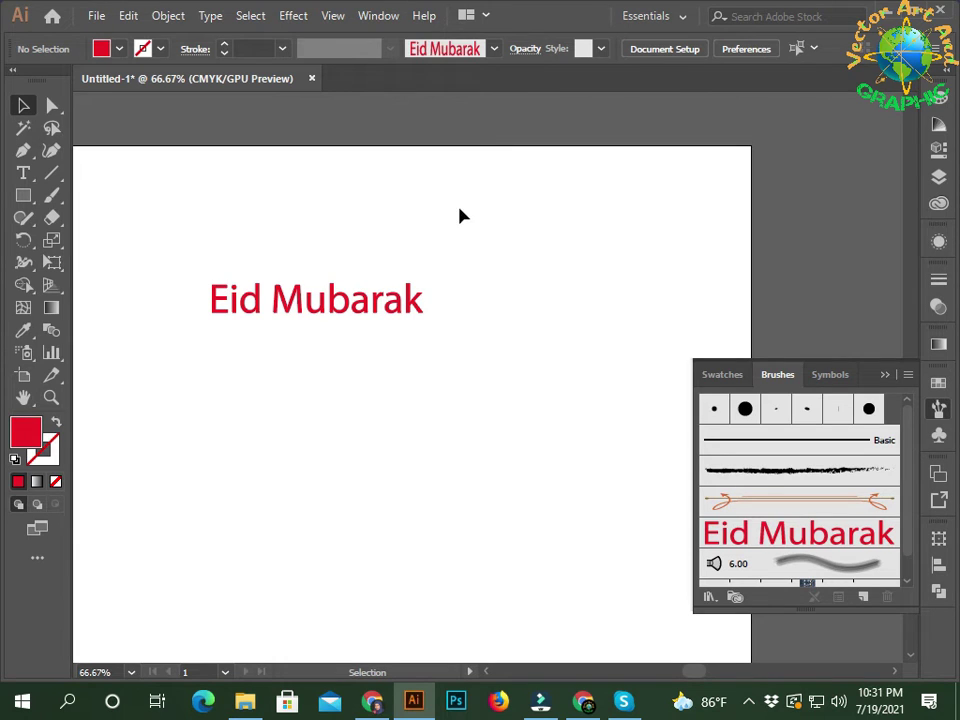
- Fill the Eid Mubarak outlines with dark blue
left_click(290, 300)
left_click(103, 48)
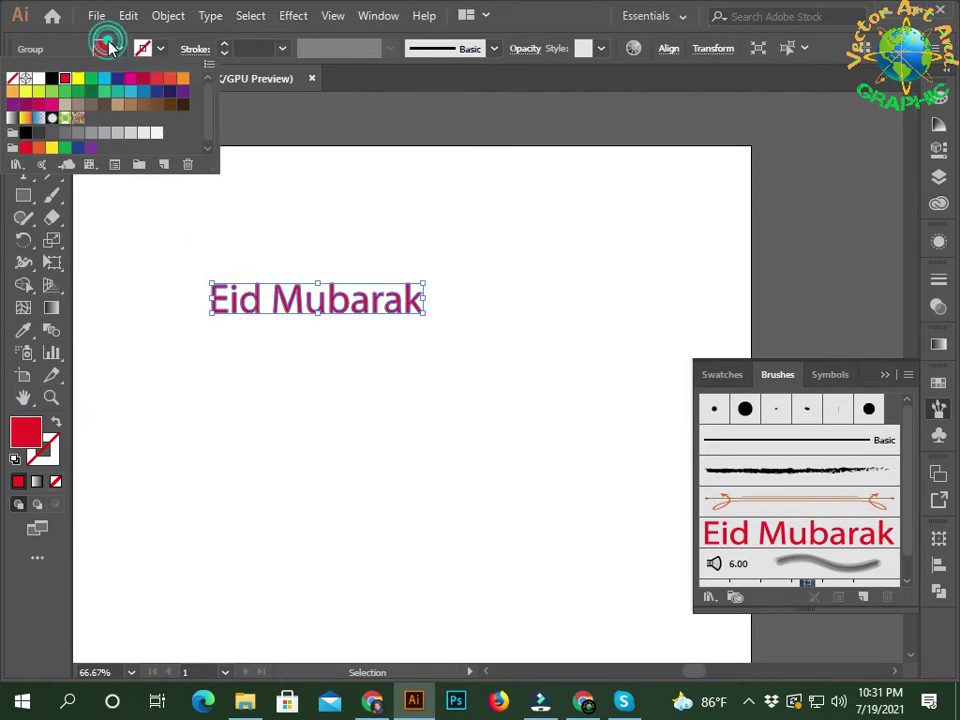
left_click(118, 80)
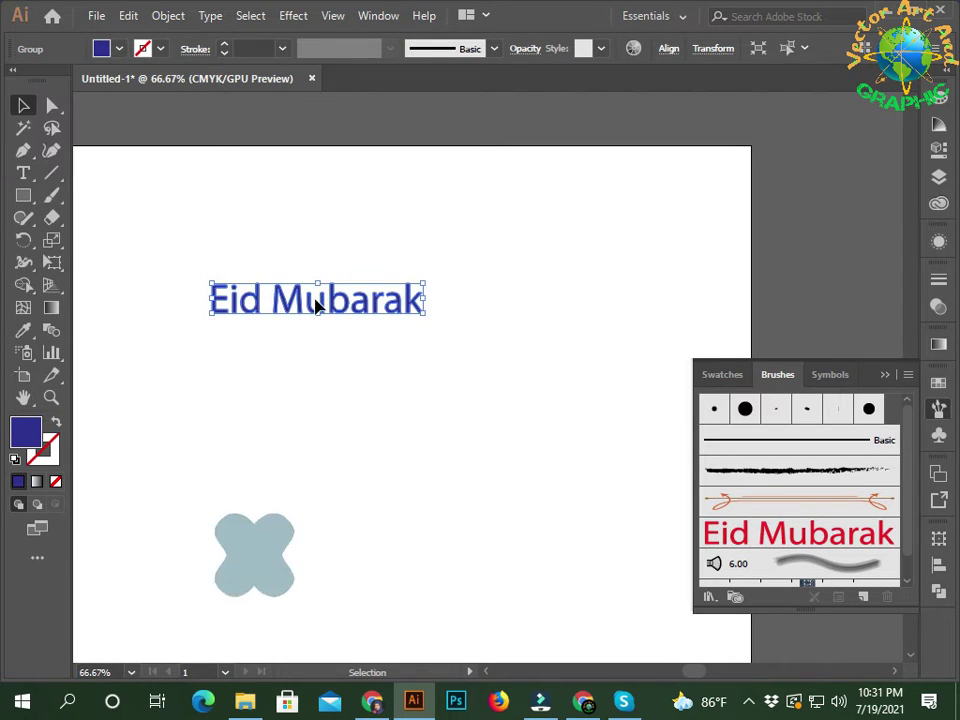
- Save the blue text as a new pattern brush and move it to the upper right
left_click_drag(733, 508, 733, 508)
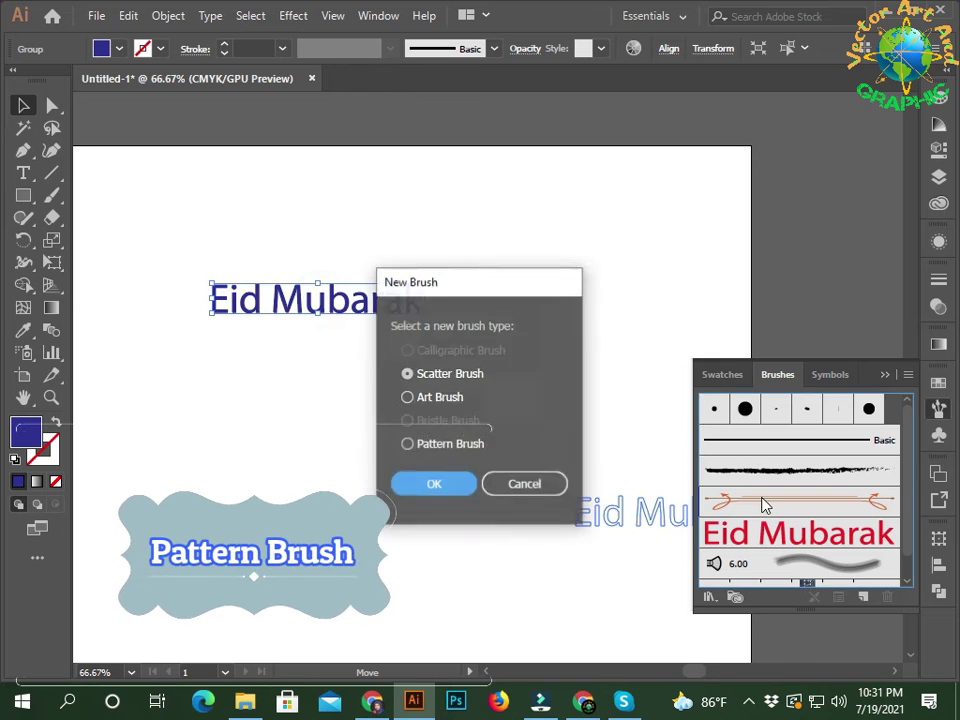
left_click(445, 452)
left_click(432, 490)
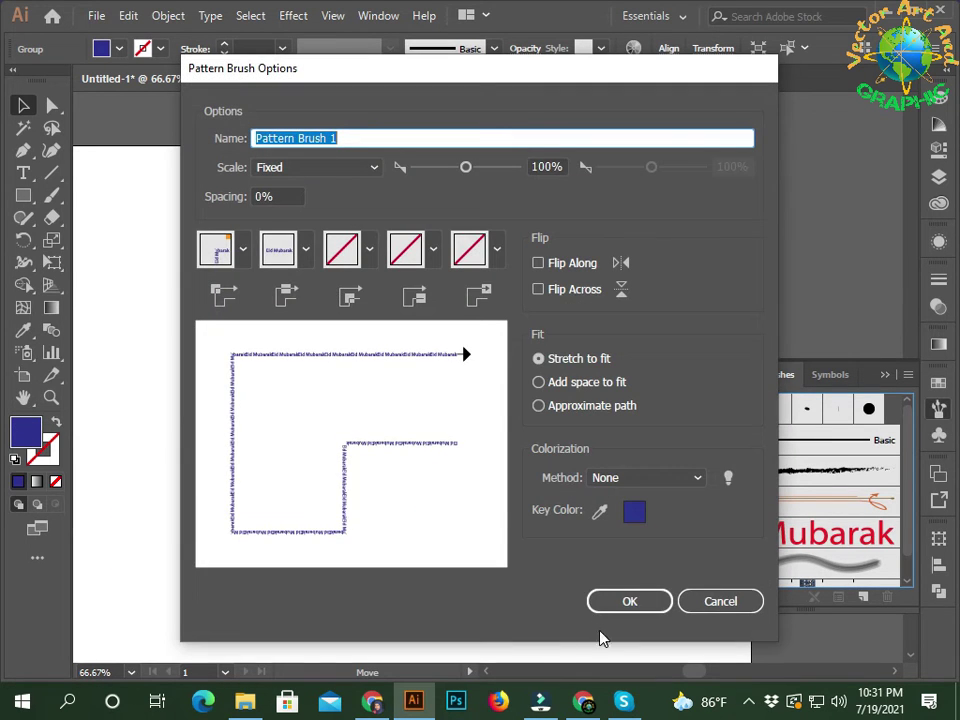
left_click(630, 602)
left_click(432, 518)
left_click_drag(279, 306, 652, 257)
left_click(52, 196)
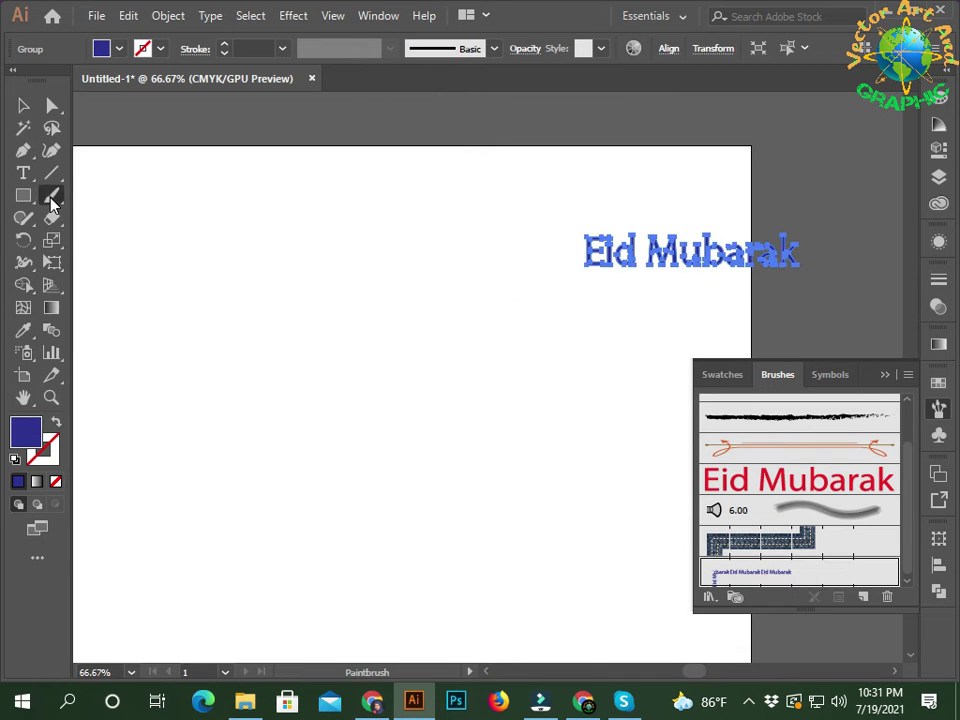
- Paint trial pattern-brush strokes and move the blue text toward the top-right
mouse_move(133, 424)
left_mouse_down()
mouse_move(274, 326)
mouse_move(685, 399)
left_mouse_up()
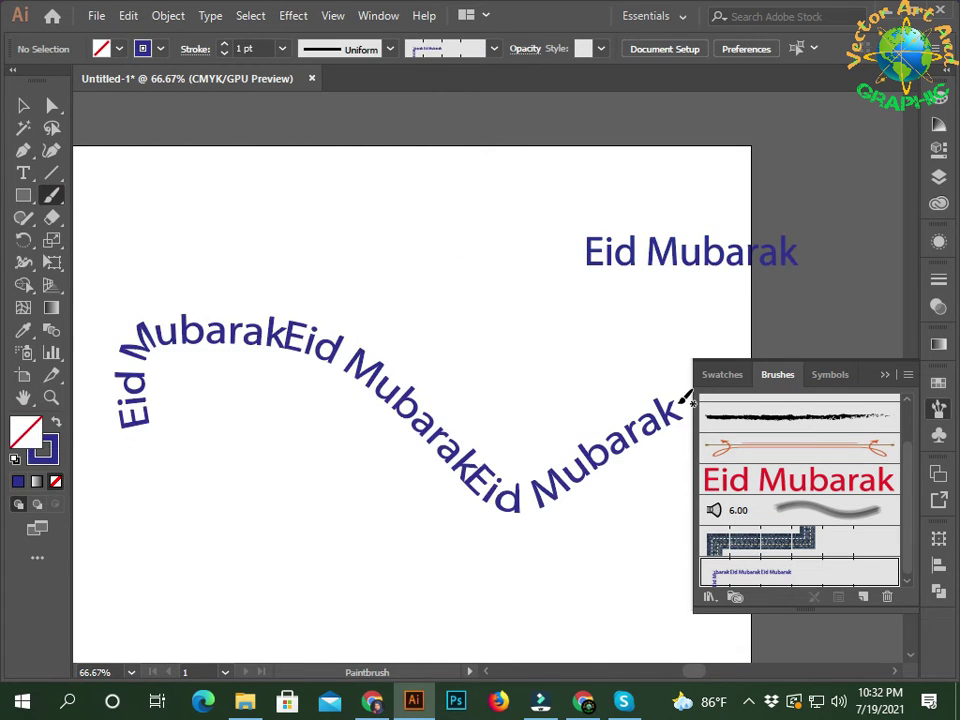
key("ctrl+z")
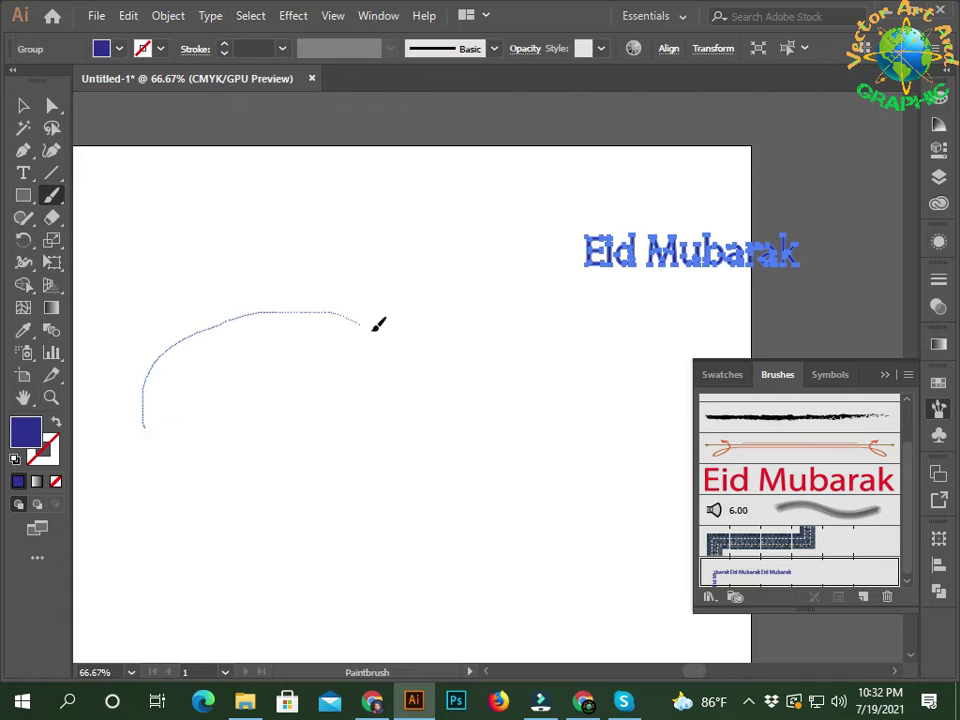
left_click_drag(373, 329, 529, 432)
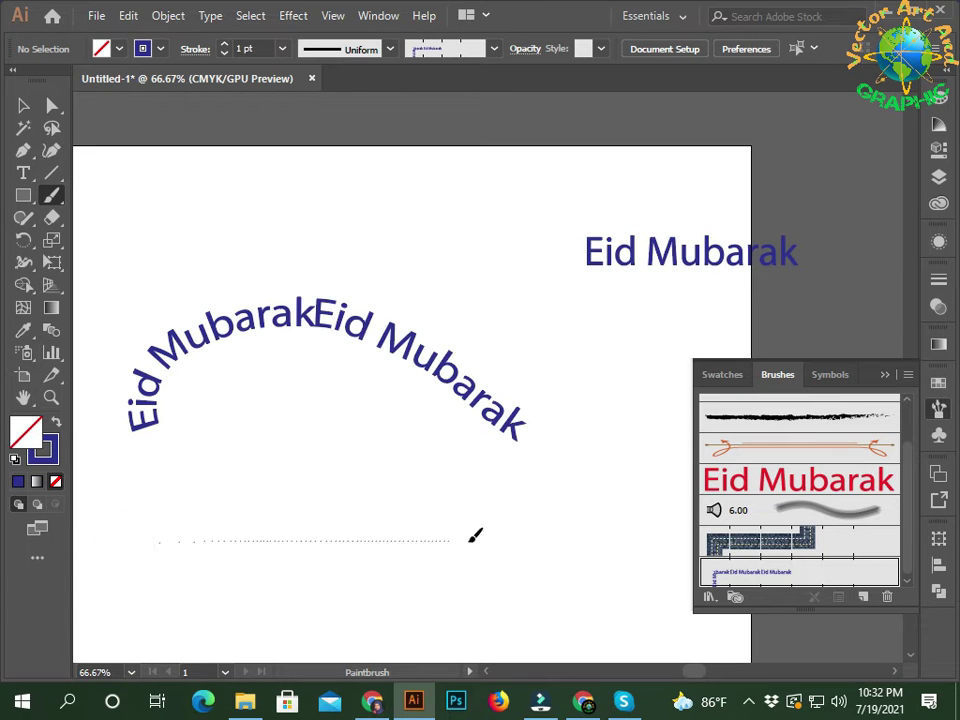
left_click_drag(653, 538, 650, 537)
mouse_move(153, 256)
left_mouse_down()
mouse_move(594, 316)
mouse_move(583, 328)
left_mouse_up()
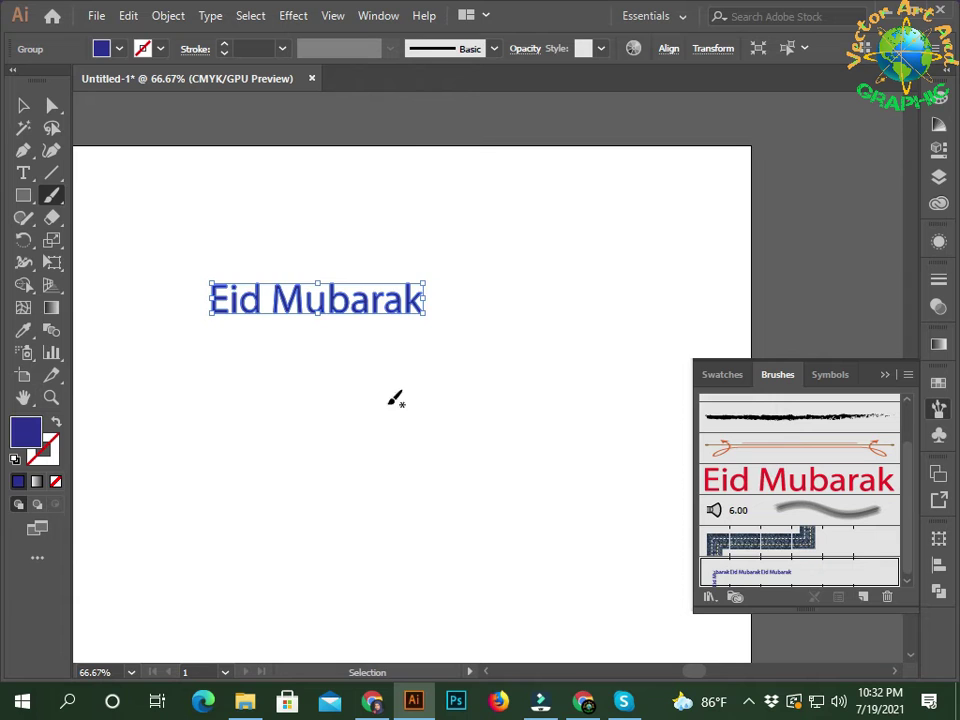
left_click(23, 105)
mouse_move(208, 316)
left_mouse_down()
mouse_move(587, 267)
mouse_move(338, 317)
mouse_move(727, 218)
left_mouse_up()
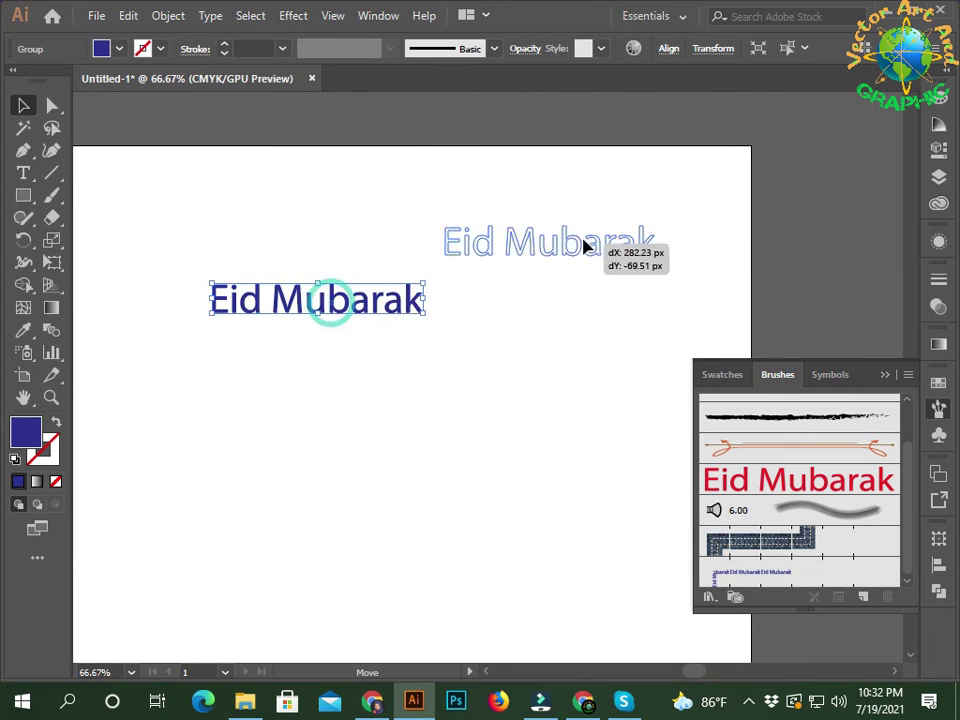
- Paint more curved and wavy Eid Mubarak test strokes, undoing each one
left_click(51, 195)
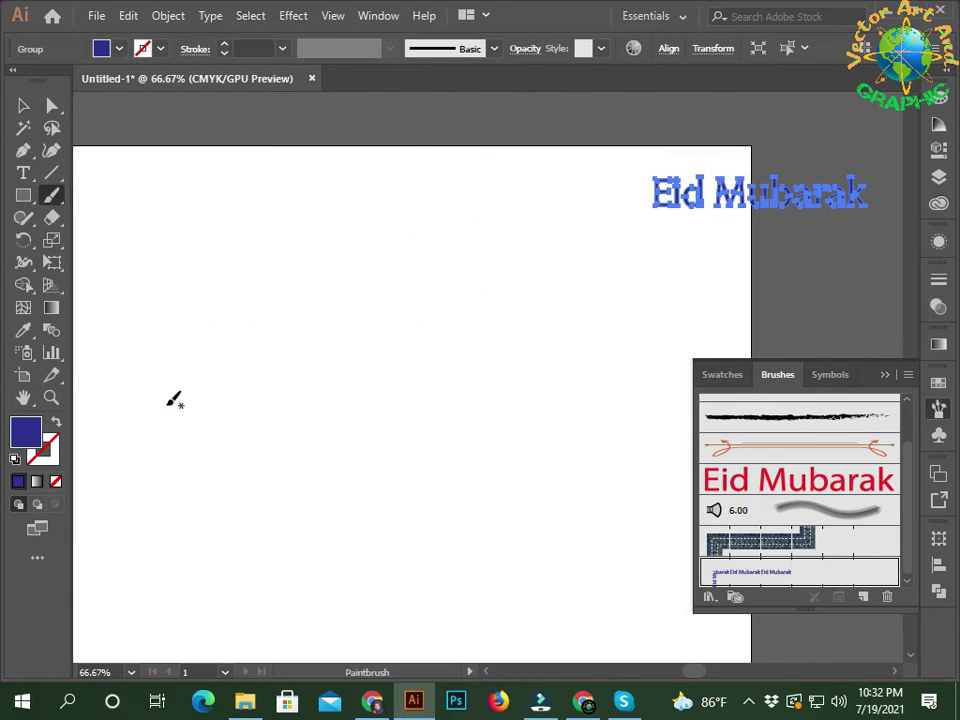
mouse_move(131, 401)
left_mouse_down()
mouse_move(154, 375)
mouse_move(263, 331)
left_mouse_up()
left_click_drag(409, 347, 538, 420)
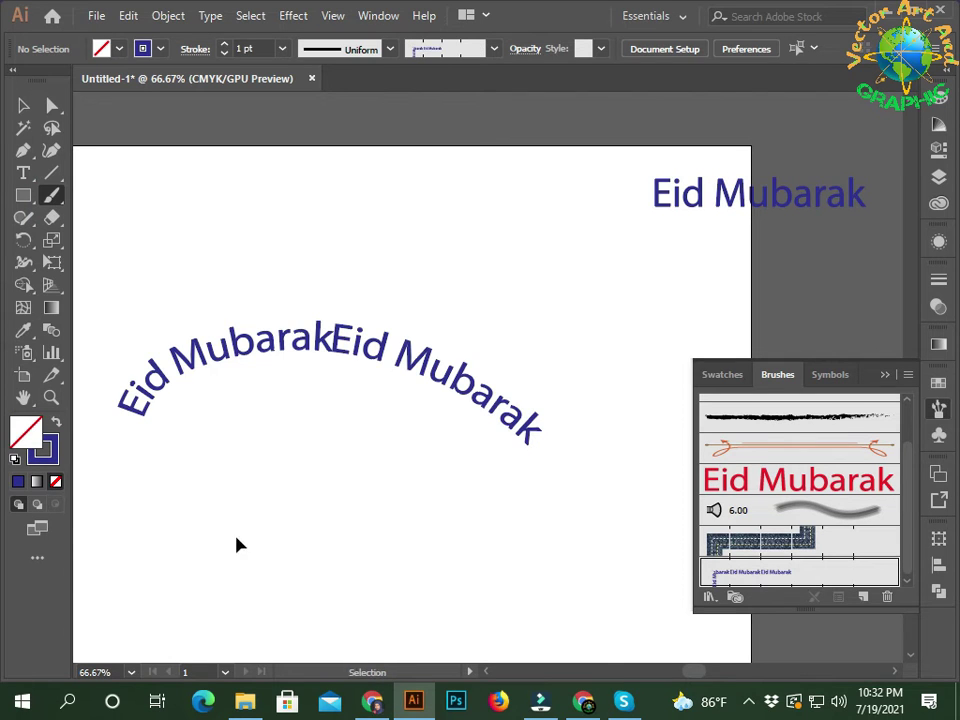
key("ctrl+z")
left_click_drag(147, 460, 578, 510)
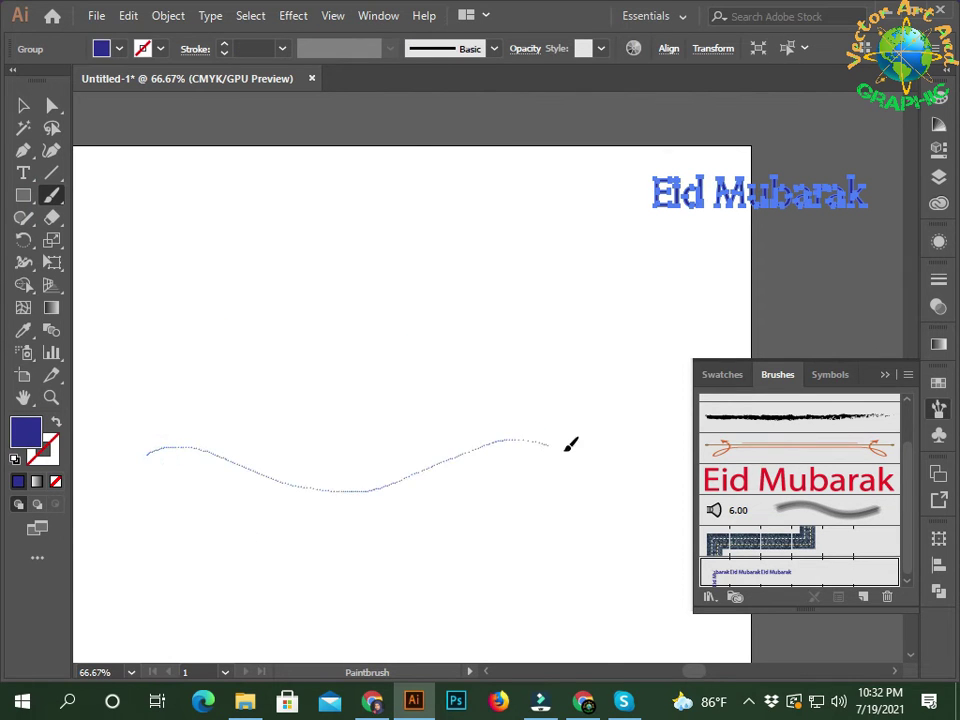
key("ctrl+z")
key("p")
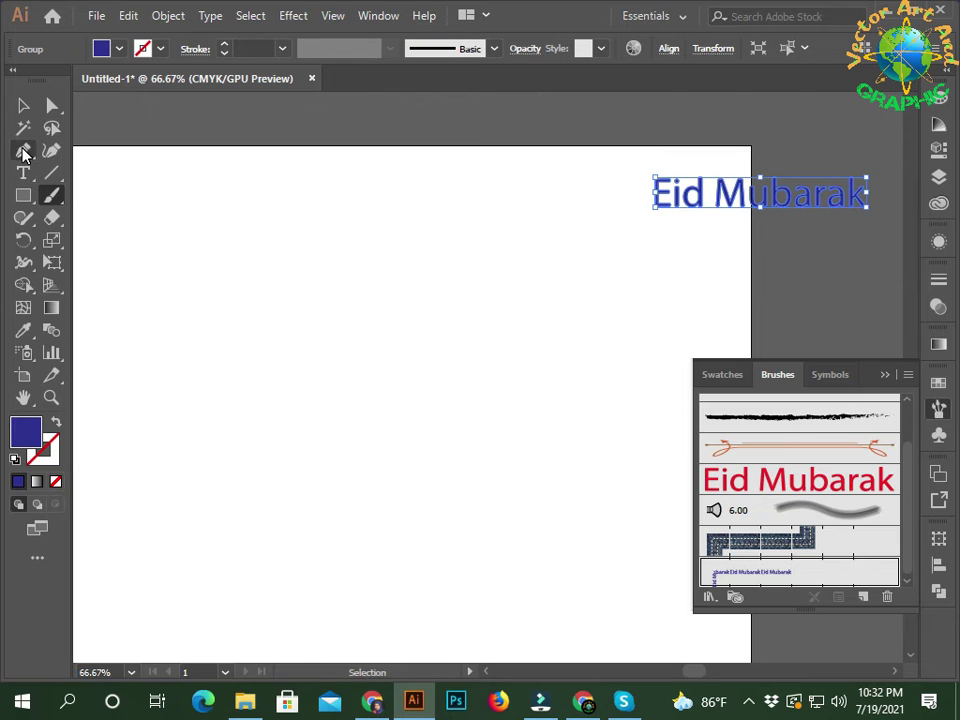
- Draw a large circle in the artboard centre with no fill
left_click_drag(23, 195, 79, 240)
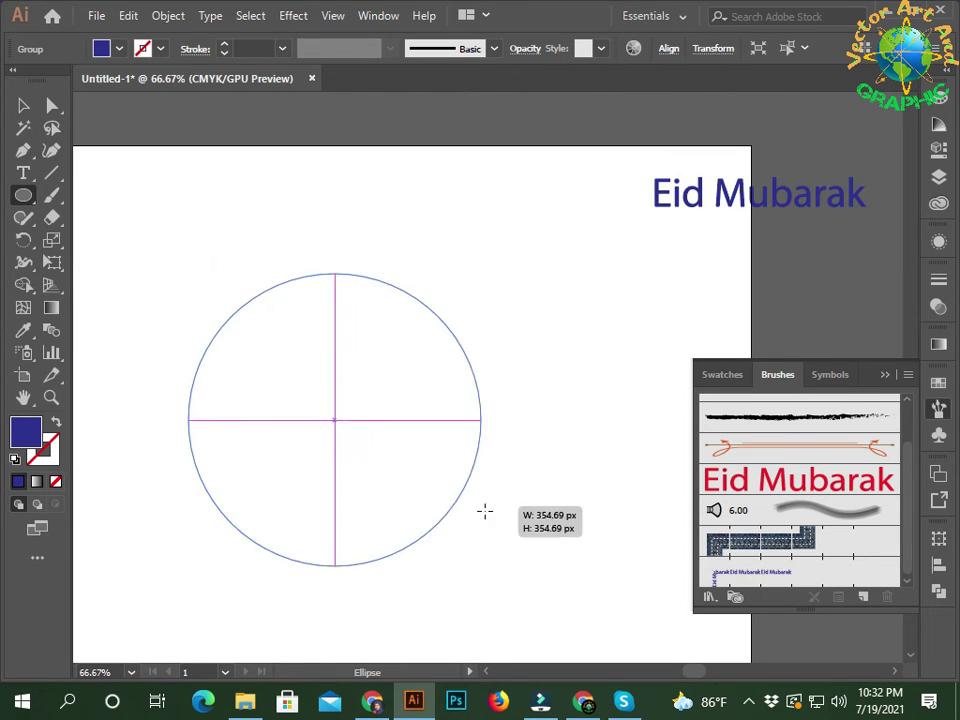
left_click_drag(189, 274, 531, 560)
left_click(25, 105)
left_click(101, 48)
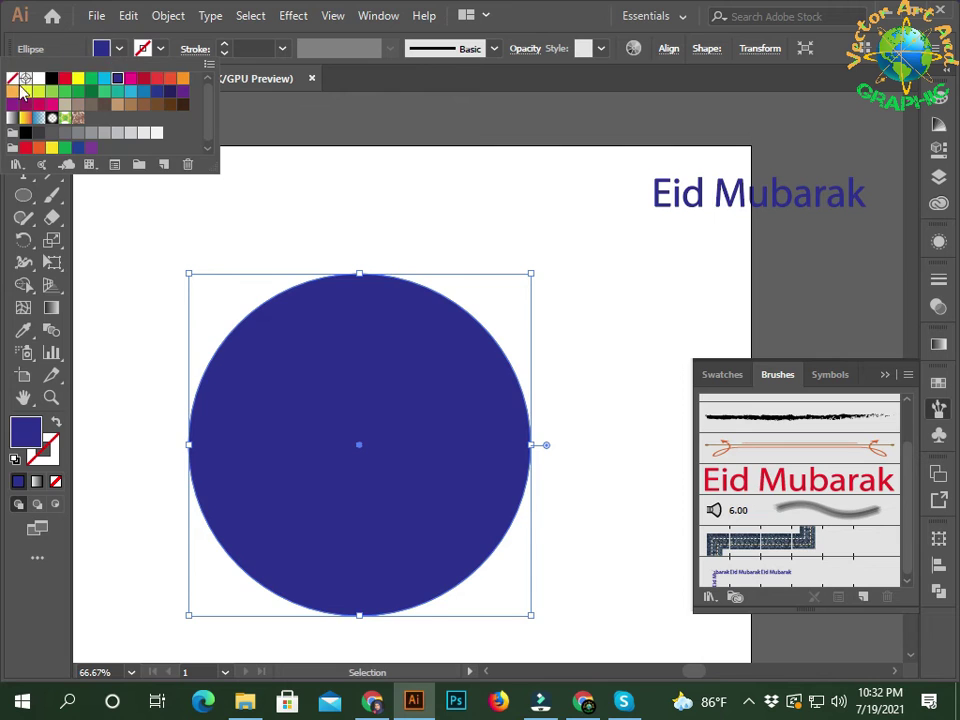
left_click(12, 76)
- Delete the circle's bottom anchor and apply the blue Eid Mubarak pattern brush to the semicircle
scroll(137, 237, "down", 2)
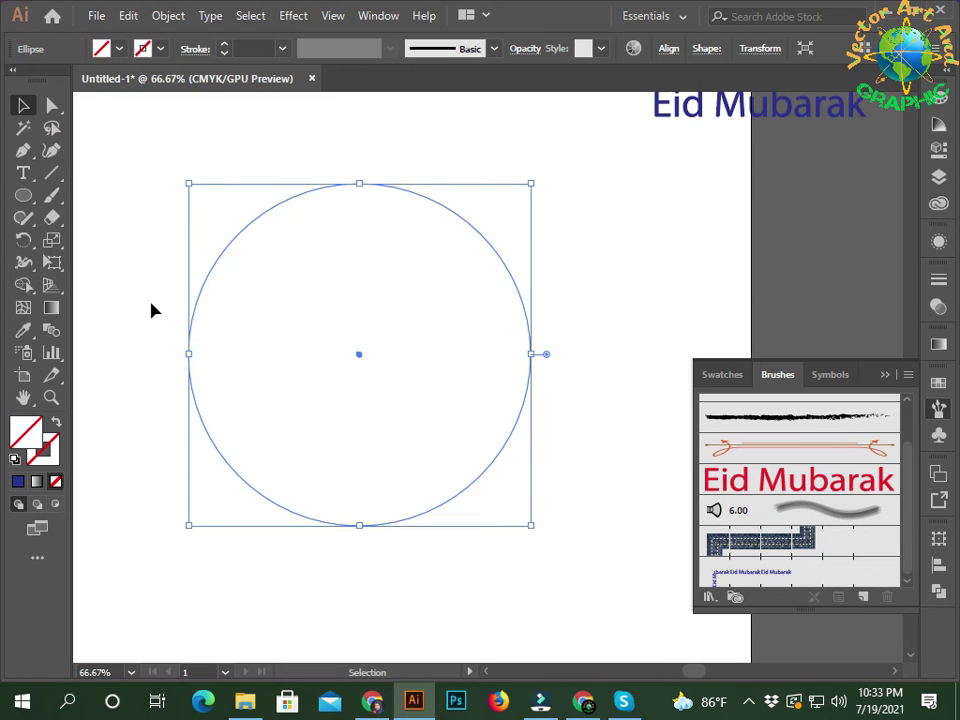
left_click(52, 105)
mouse_move(287, 557)
left_mouse_down()
mouse_move(476, 533)
mouse_move(470, 505)
left_mouse_up()
key("Delete")
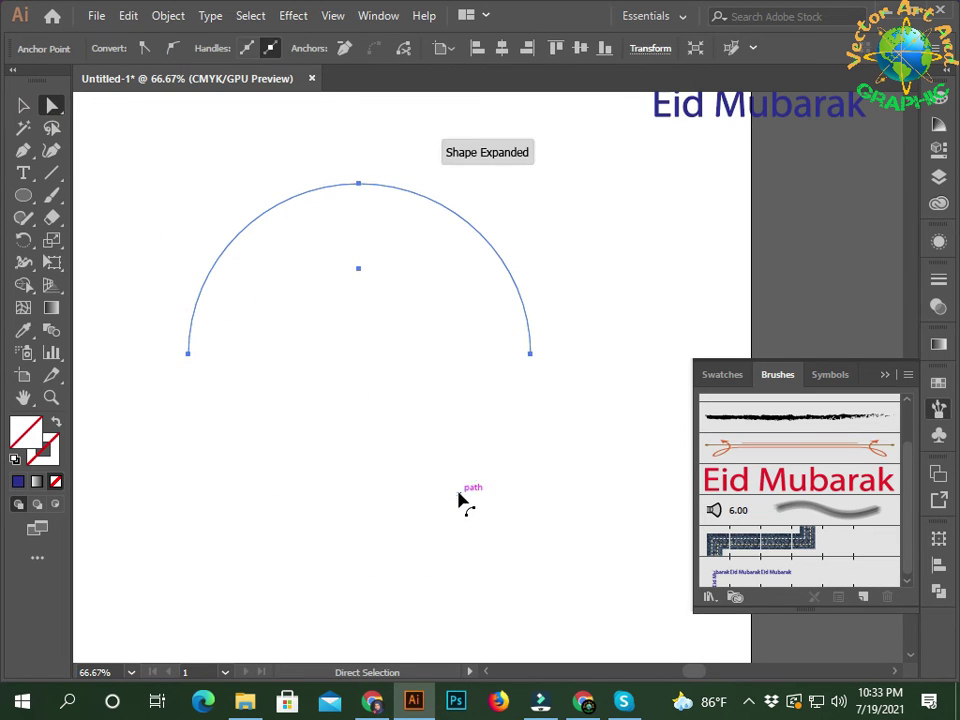
left_click(22, 108)
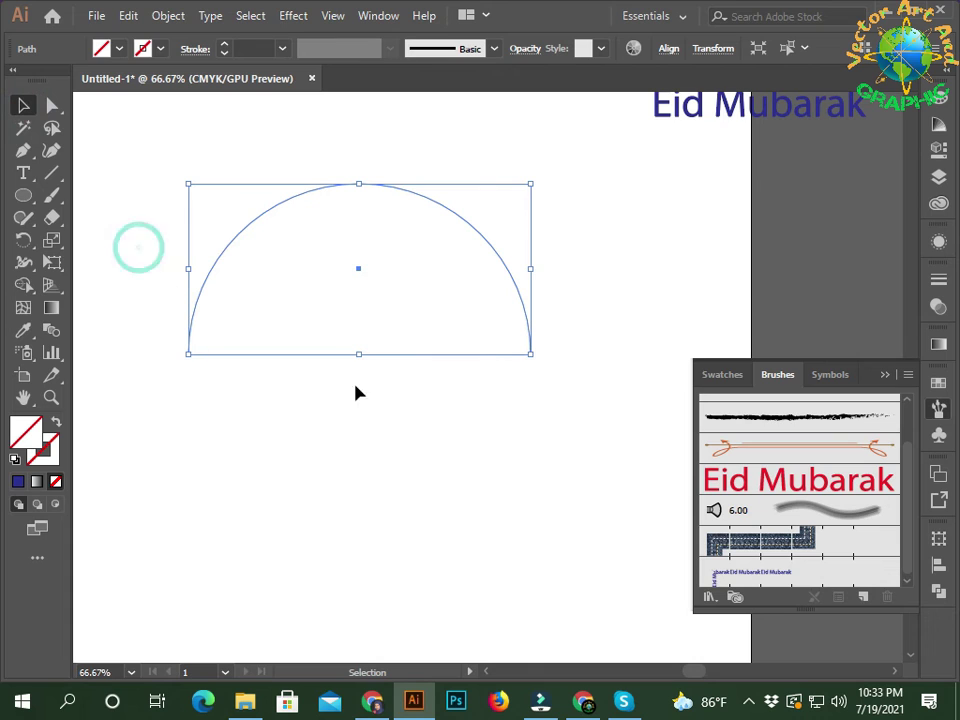
scroll(743, 543, "down", 1)
left_click(741, 576)
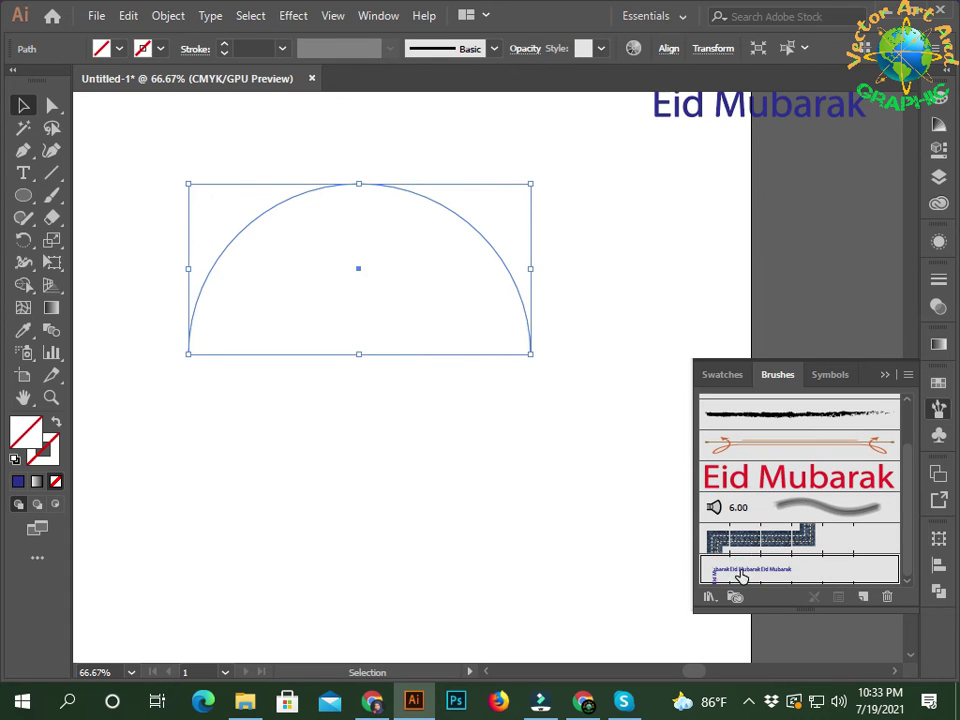
left_click(315, 497)
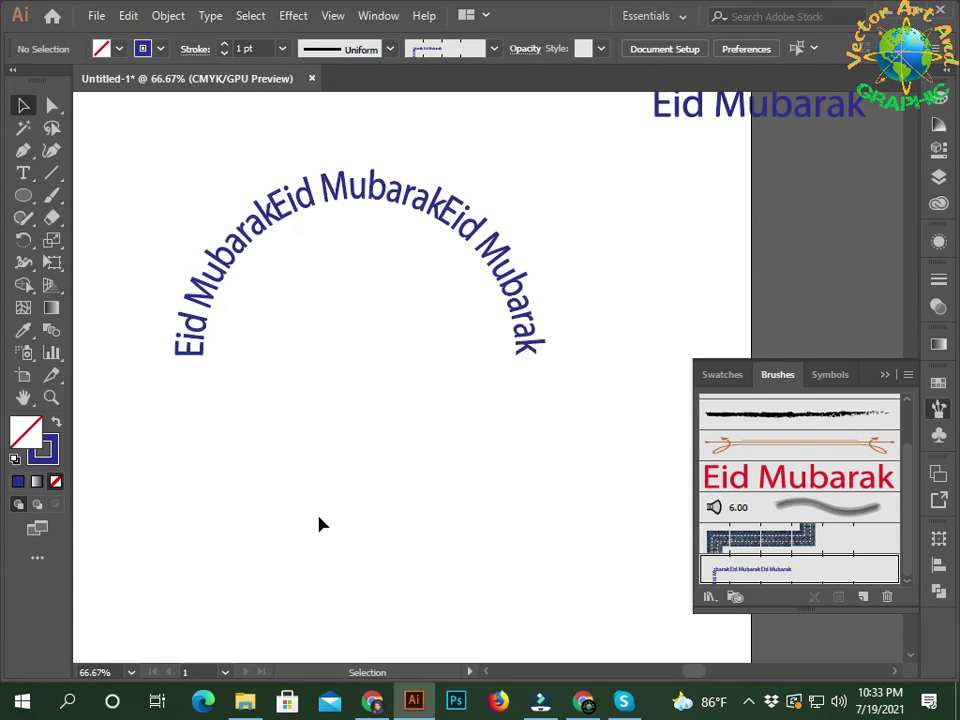
- Paint two red Eid Mubarak art-brush arcs inside the blue semicircle
left_click(750, 470)
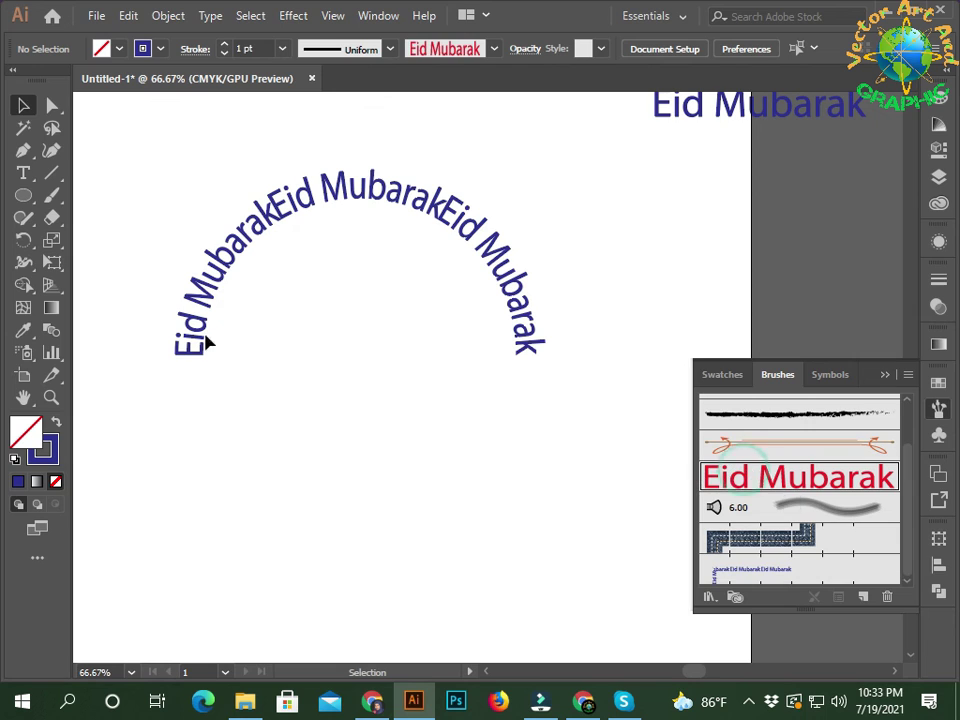
left_click(51, 195)
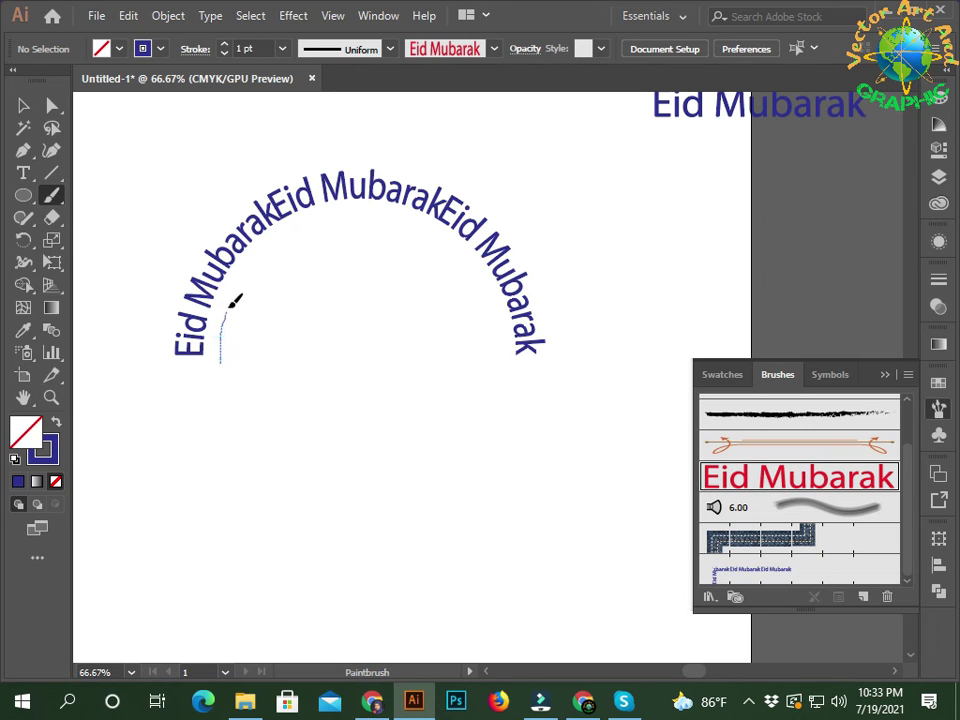
left_click_drag(497, 322, 498, 321)
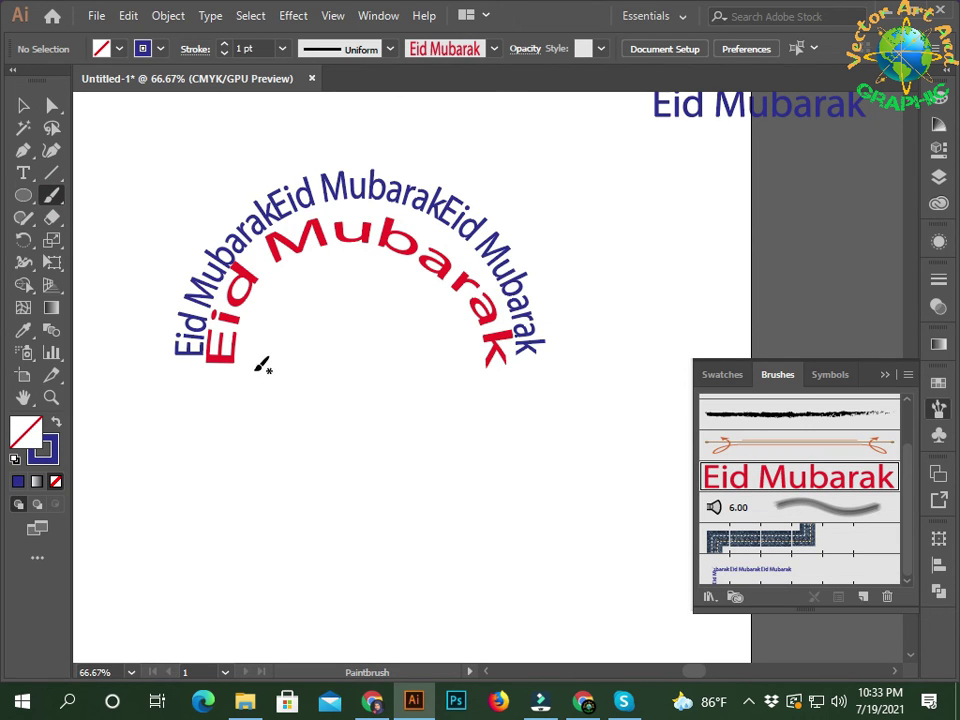
left_click_drag(447, 346, 461, 378)
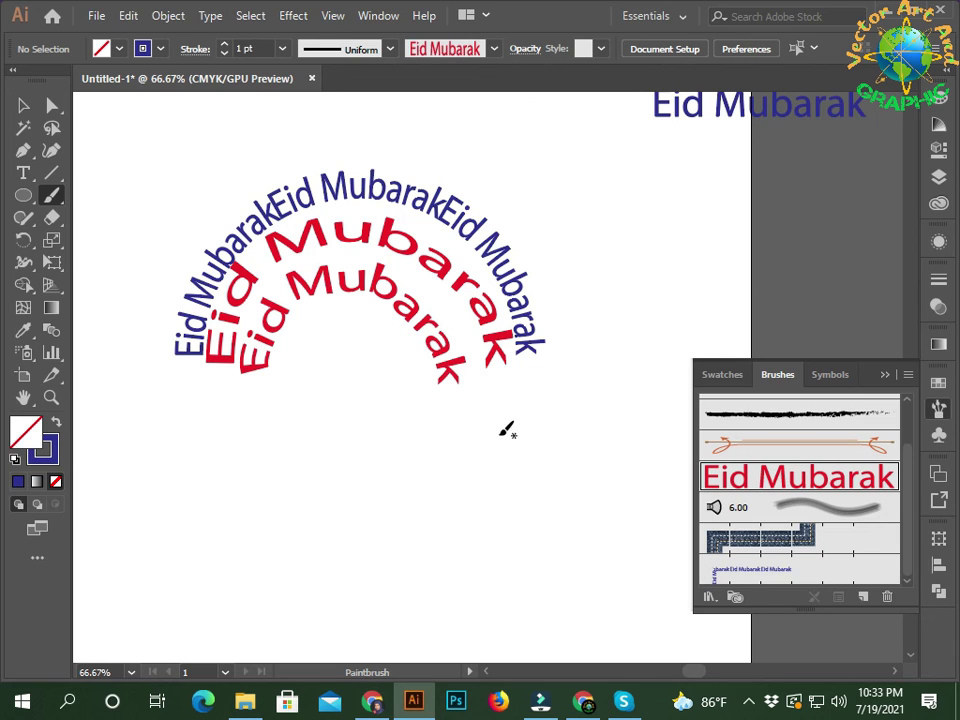
- Paint two smaller blue pattern-brush arcs inside the red ones, then return to selection
left_click(795, 572)
left_click_drag(282, 396, 313, 321)
left_click_drag(412, 349, 436, 402)
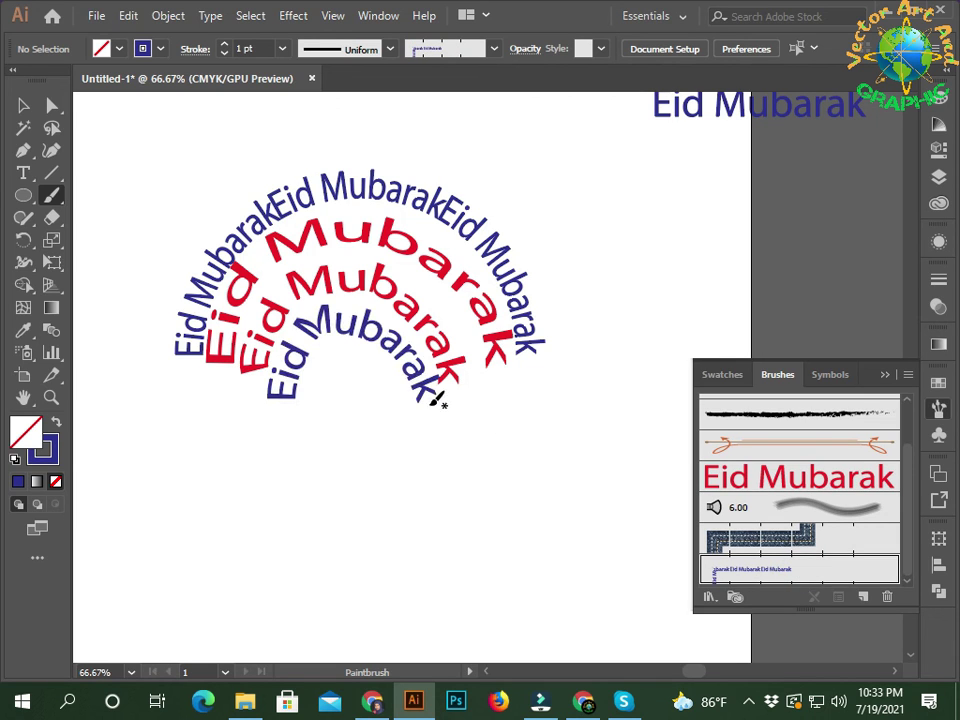
left_click_drag(308, 405, 340, 346)
left_click_drag(401, 408, 403, 410)
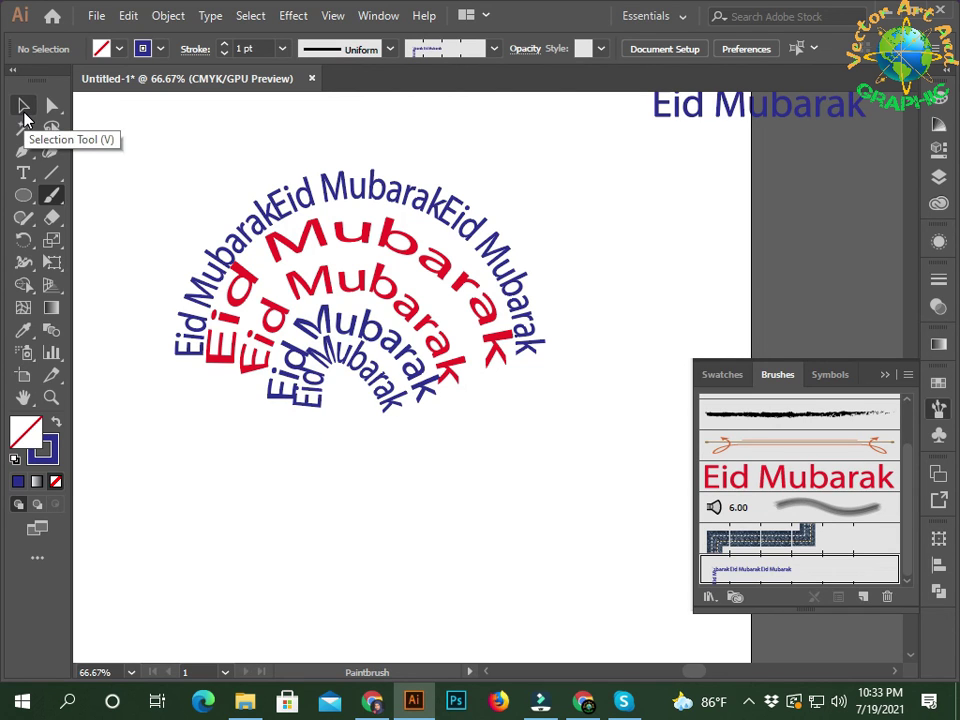
left_click(25, 110)
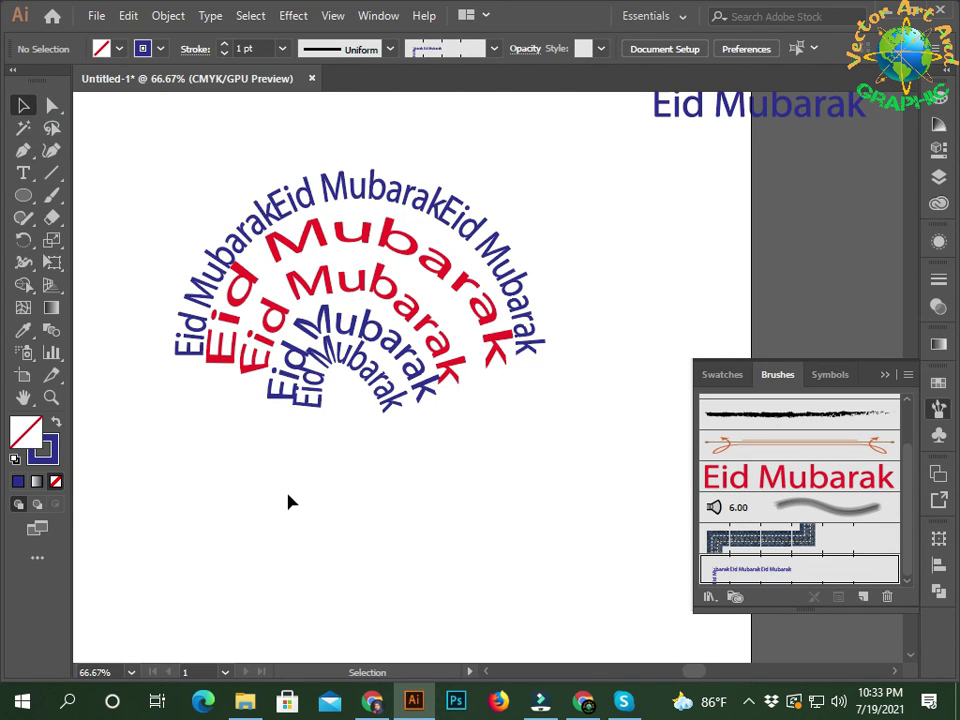